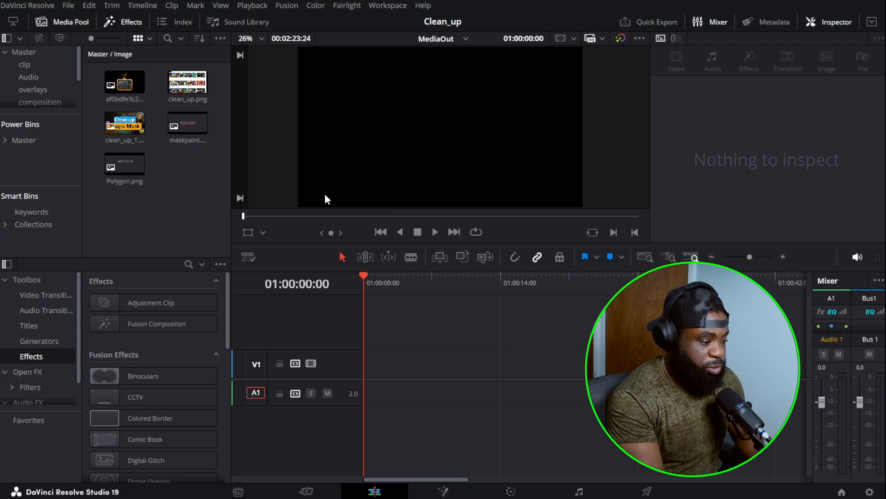
Place an Adjustment Clip from the effects library at the start of video track V1
drag(174, 299, 292, 286)
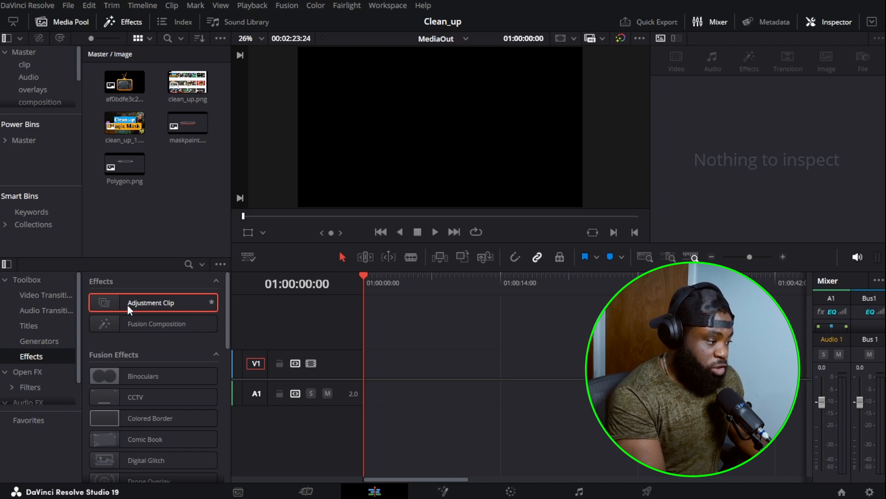
drag(130, 303, 368, 374)
click(376, 276)
click(361, 278)
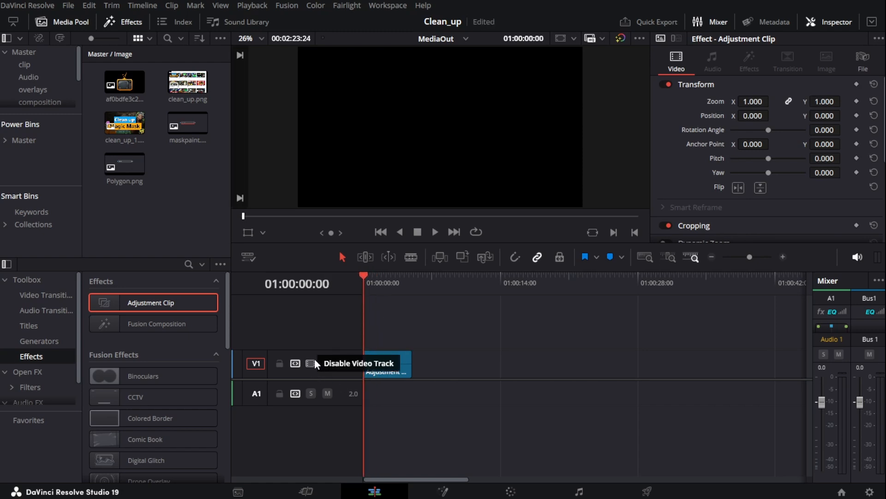
mouse_move(374, 279)
mouse_down()
mouse_move(386, 275)
mouse_move(381, 284)
mouse_up()
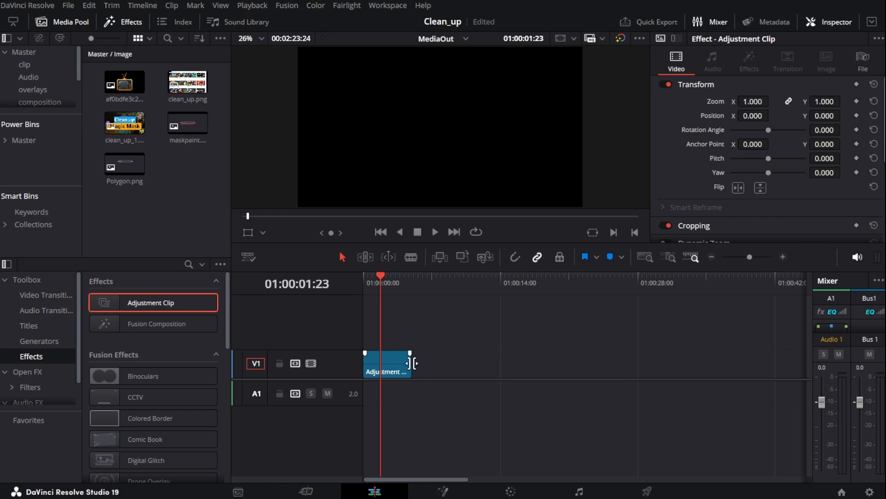
Extend the adjustment clip's end to about 10 seconds on the timeline
drag(412, 364, 459, 366)
click(425, 324)
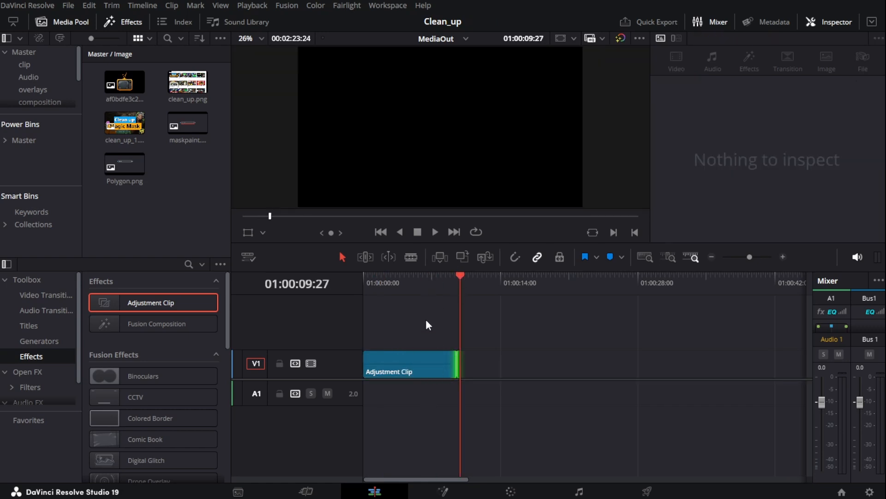
Select the adjustment clip and open it in the Fusion page
drag(464, 280, 398, 283)
click(387, 362)
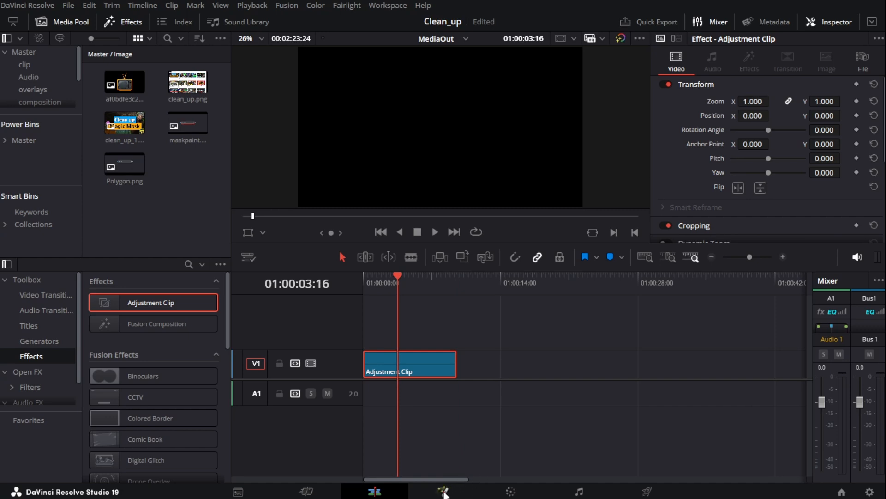
click(443, 492)
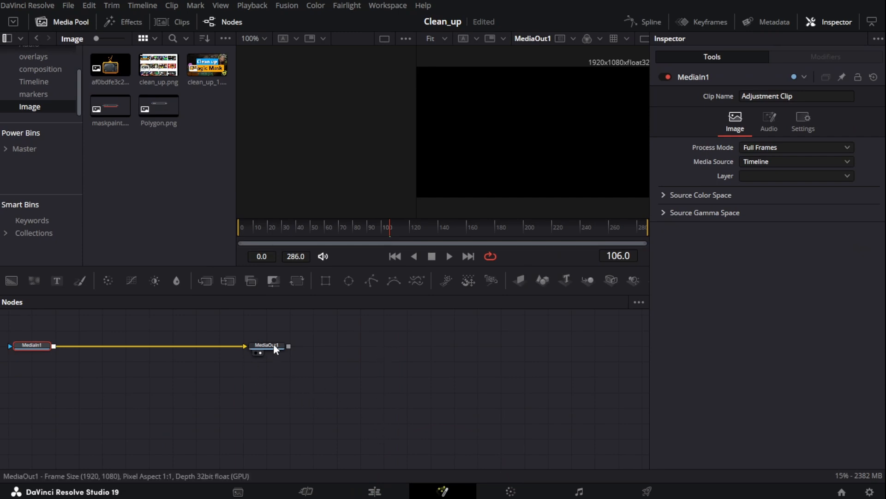
Spread out the default nodes, disconnect MediaIn1 from MediaOut1 and delete the MediaIn1 node
drag(273, 344, 464, 362)
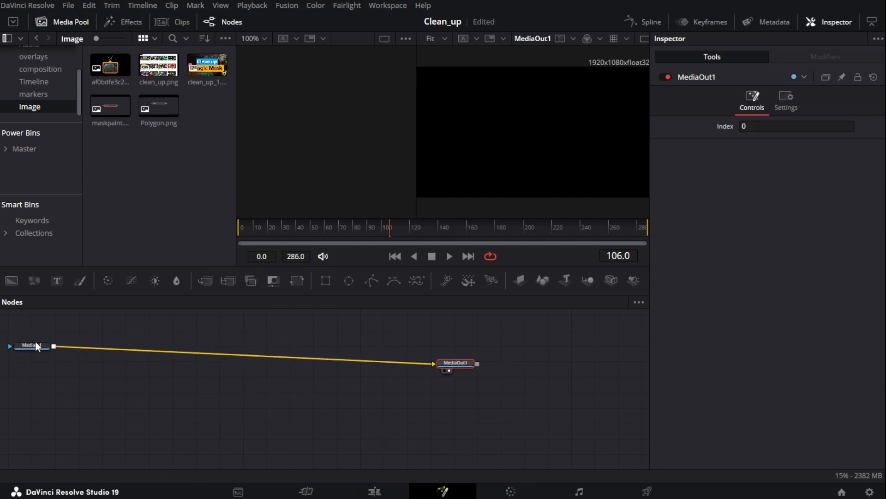
drag(35, 345, 124, 351)
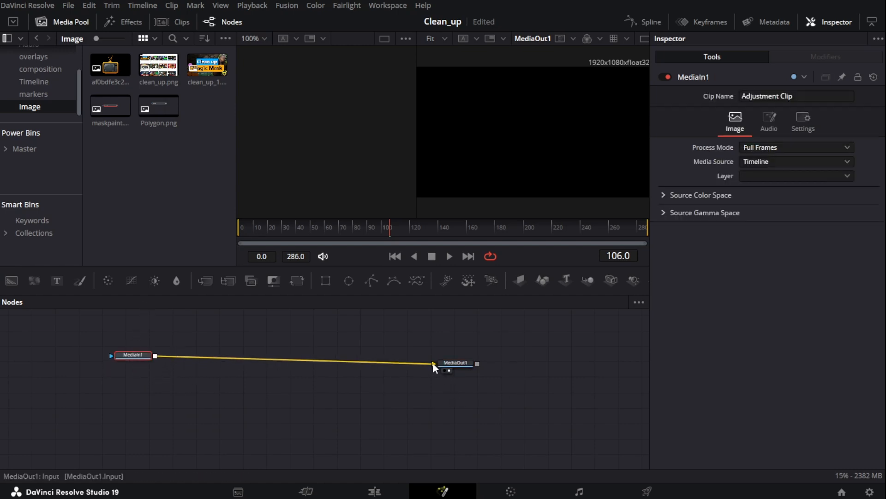
drag(433, 365, 163, 354)
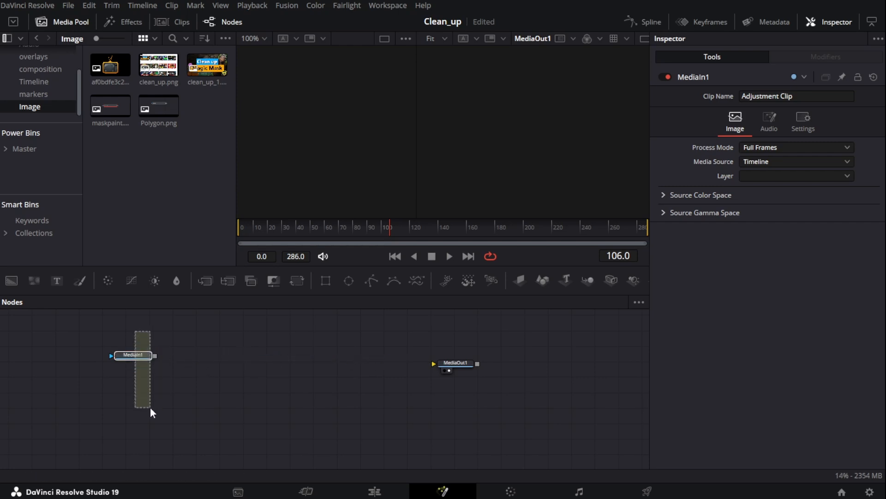
drag(151, 407, 150, 407)
key(Delete)
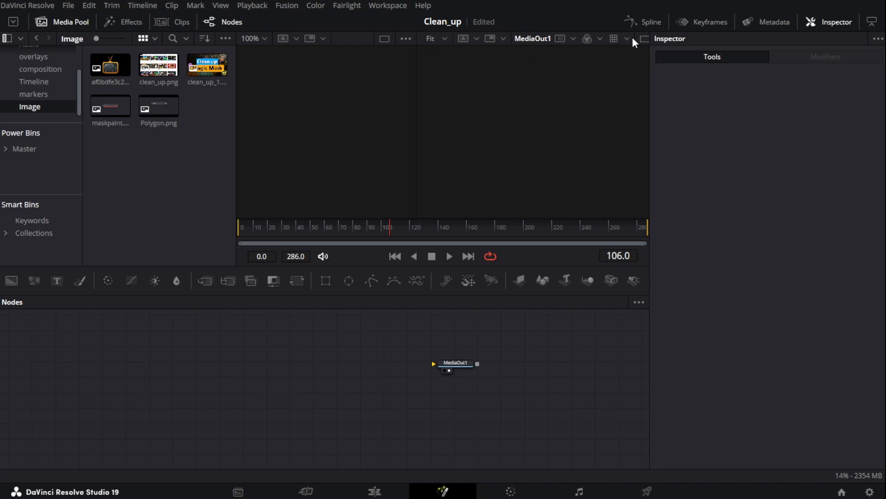
Add the TV image from the Image bin to the node graph and show it in the viewer
click(843, 21)
drag(111, 65, 232, 346)
key(1)
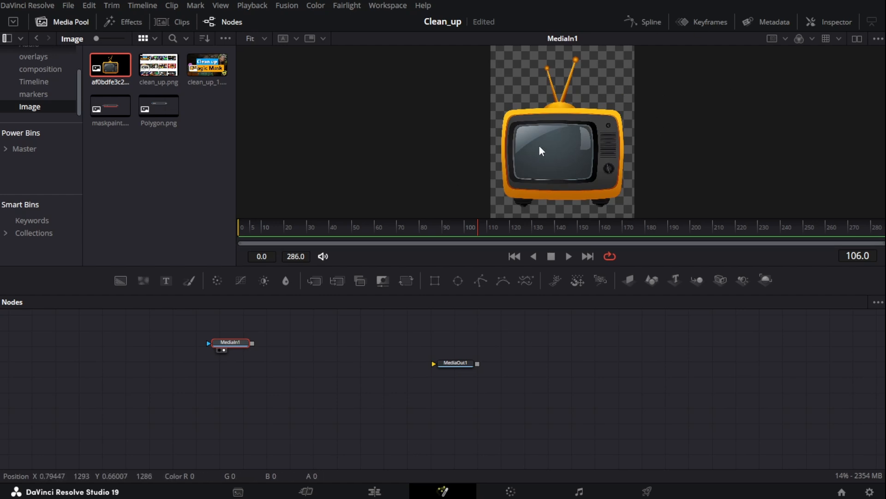
Add the Pull_up.MOV clip from the clip bin to the node graph
scroll(28, 62, up, 2)
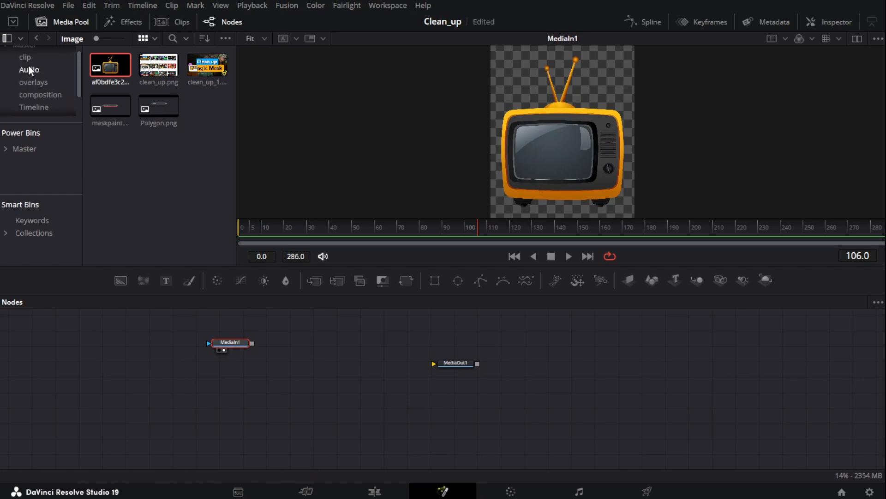
click(27, 62)
drag(153, 101, 307, 384)
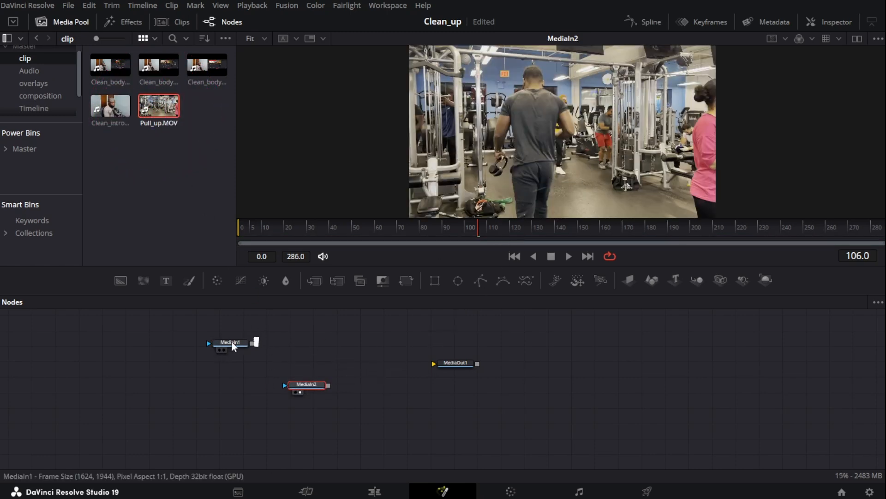
drag(231, 342, 622, 170)
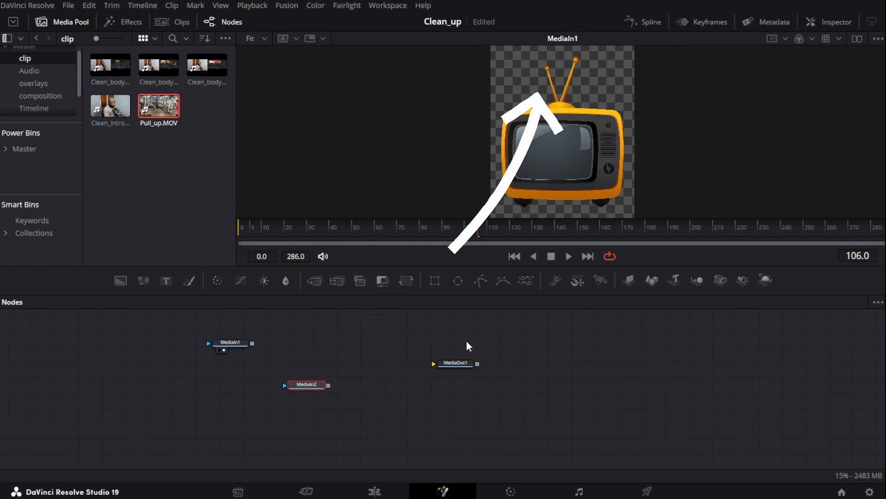
Connect the Pull_up.MOV node's output to MediaOut1
drag(461, 362, 467, 380)
drag(307, 383, 308, 383)
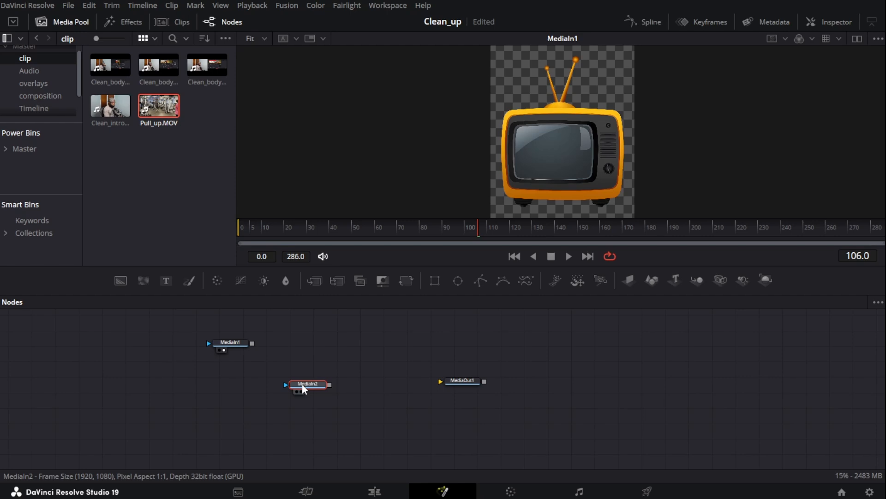
drag(230, 342, 275, 341)
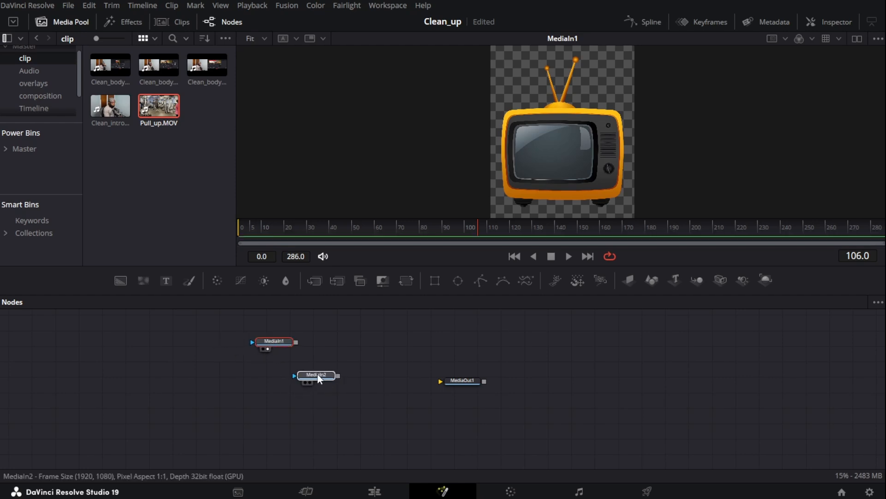
mouse_move(317, 373)
mouse_down()
mouse_move(245, 384)
mouse_move(456, 386)
mouse_move(530, 173)
mouse_up()
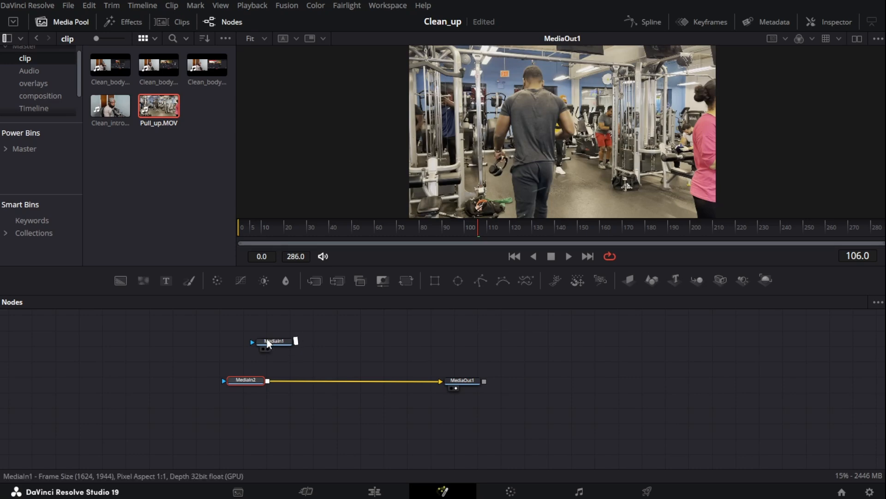
Merge the TV image over the gym footage and view the MediaOut1 result
drag(267, 342, 511, 187)
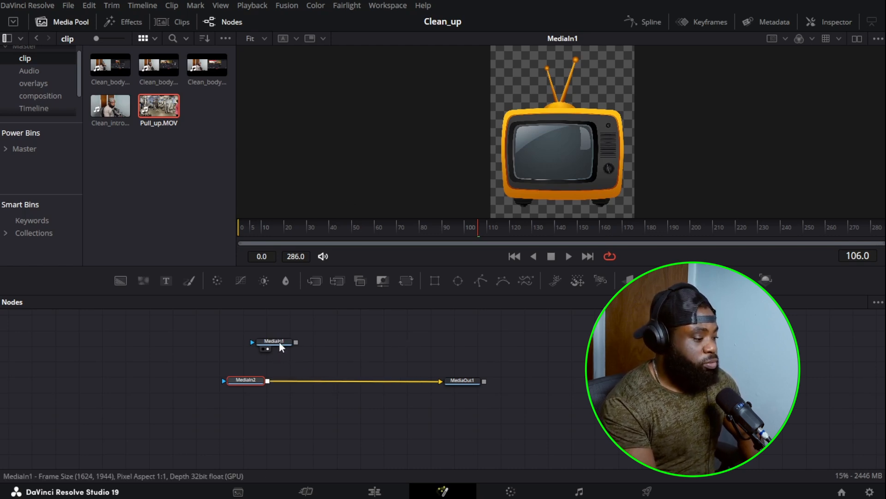
drag(278, 342, 268, 381)
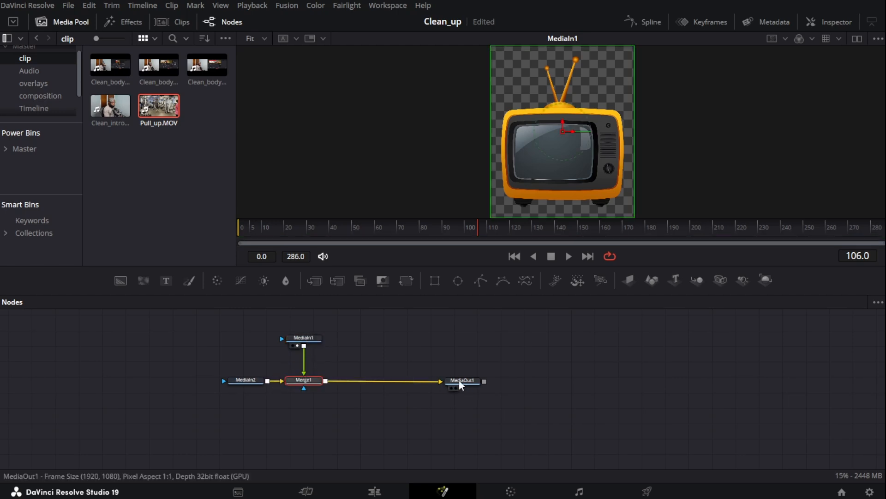
drag(460, 381, 519, 180)
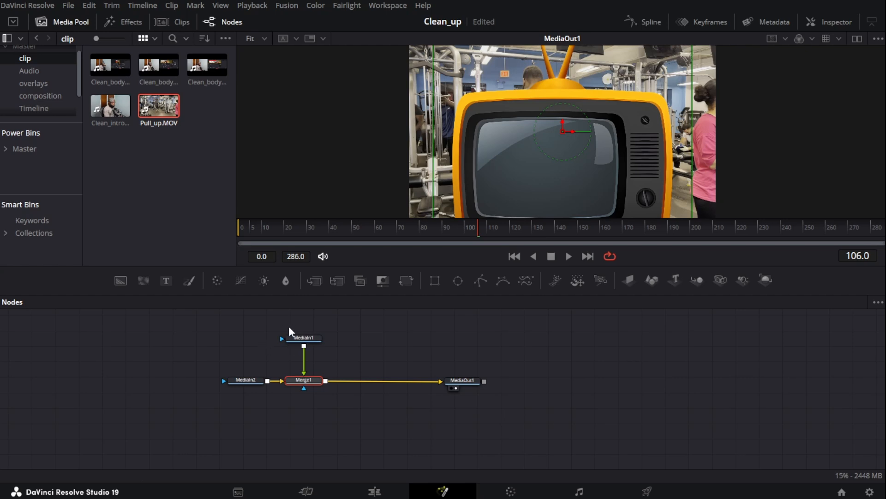
Disconnect the TV from Merge1 and merge it instead over a new Background node
click(304, 372)
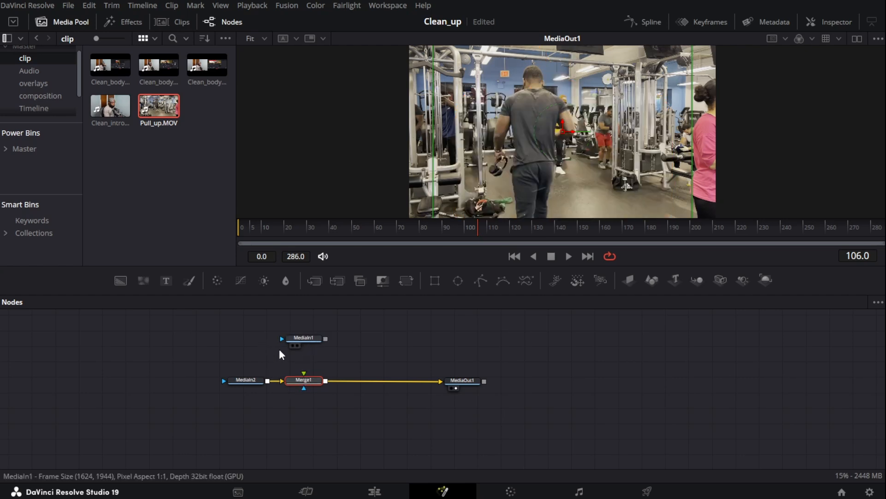
drag(120, 281, 231, 355)
drag(303, 338, 252, 350)
drag(196, 352, 180, 350)
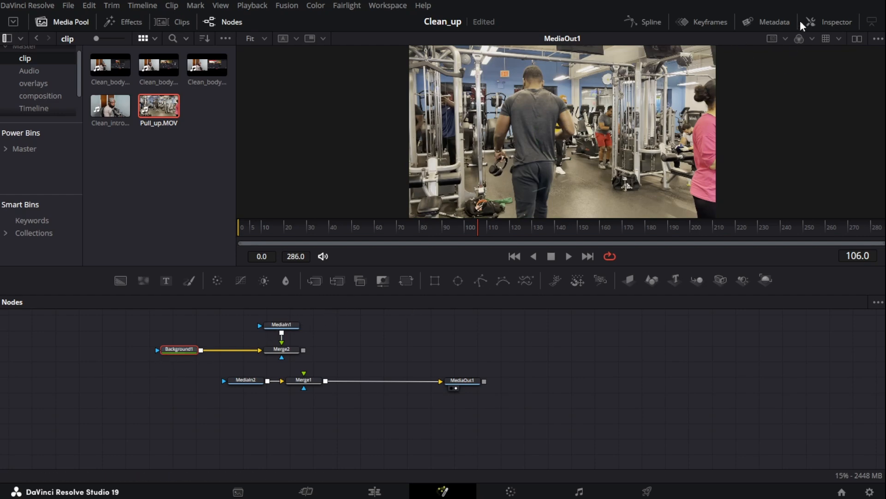
Feed the Merge2 output into Merge1's foreground input
click(832, 19)
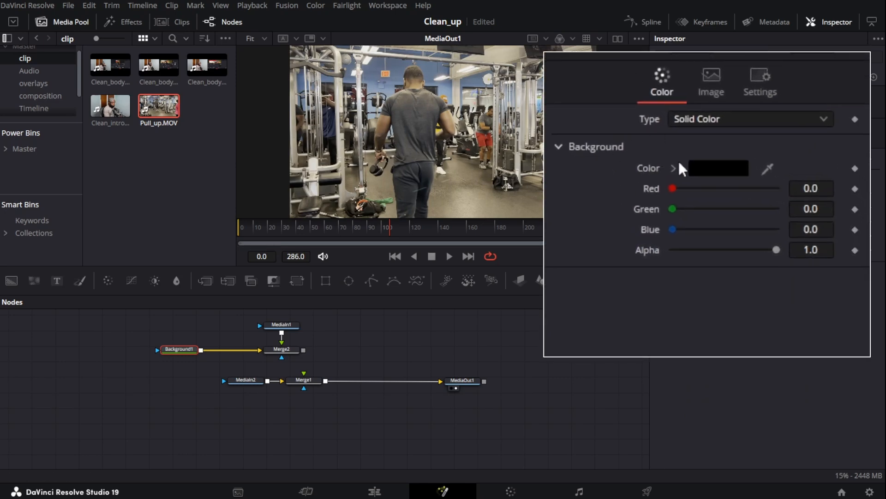
click(705, 84)
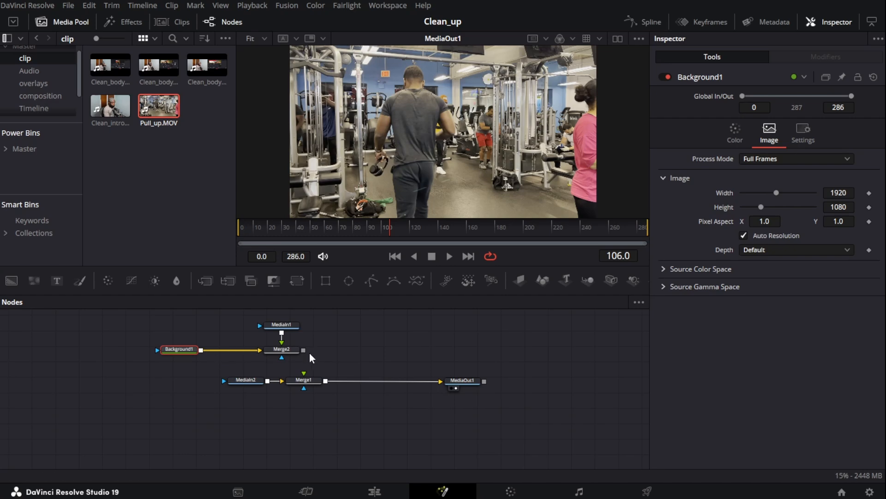
drag(304, 350, 304, 373)
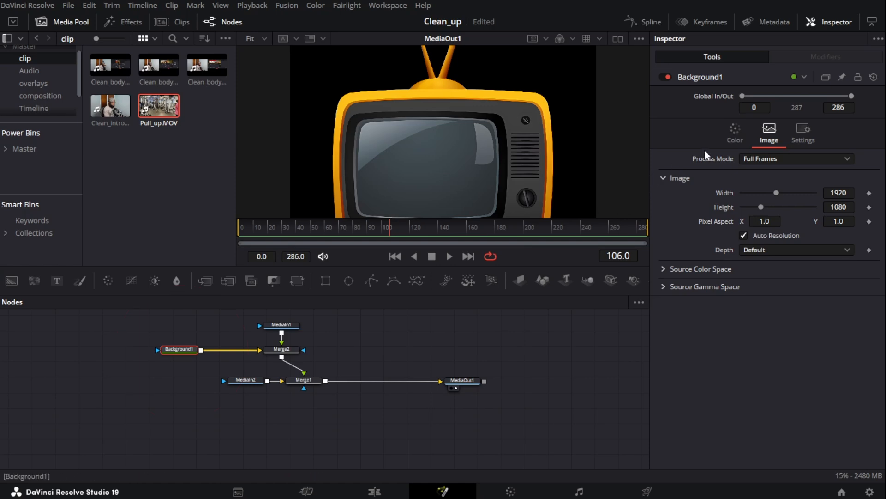
Lower the Background node's alpha to the minimum to make it transparent
click(733, 137)
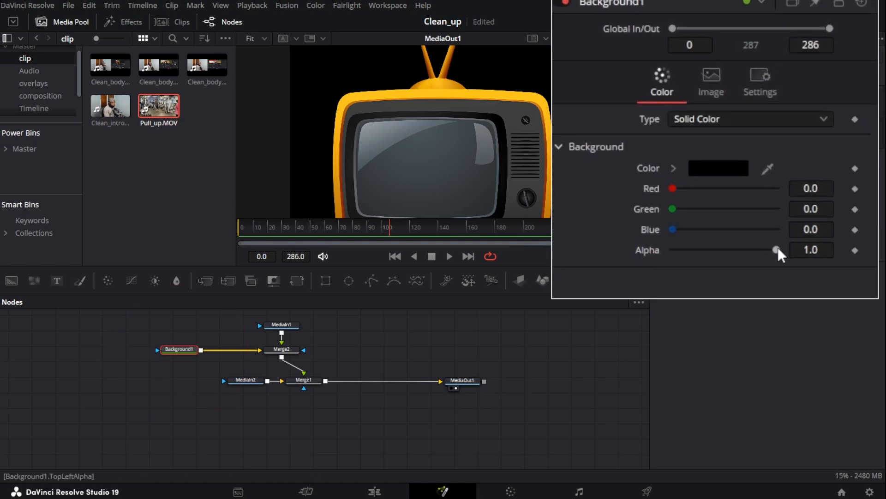
drag(776, 250, 628, 251)
Tidy the node layout by shifting the gym clip node and Merge1 to the left
drag(245, 383, 206, 384)
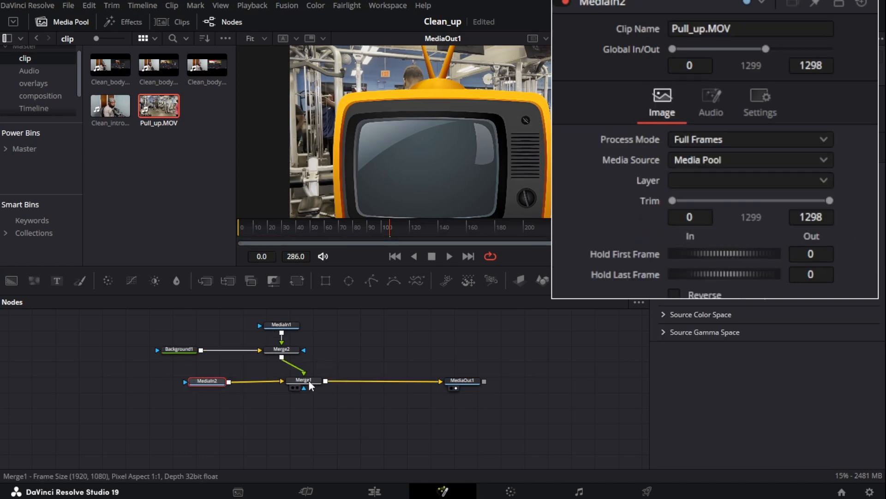
drag(308, 380, 295, 380)
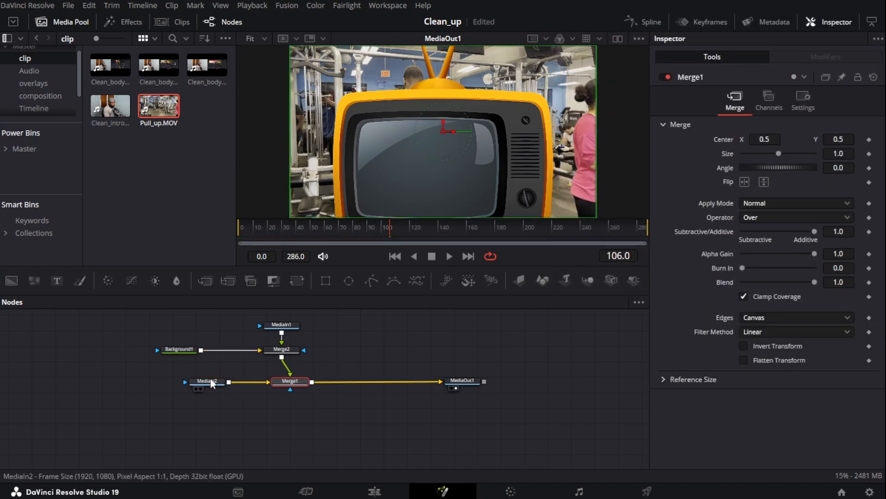
click(211, 379)
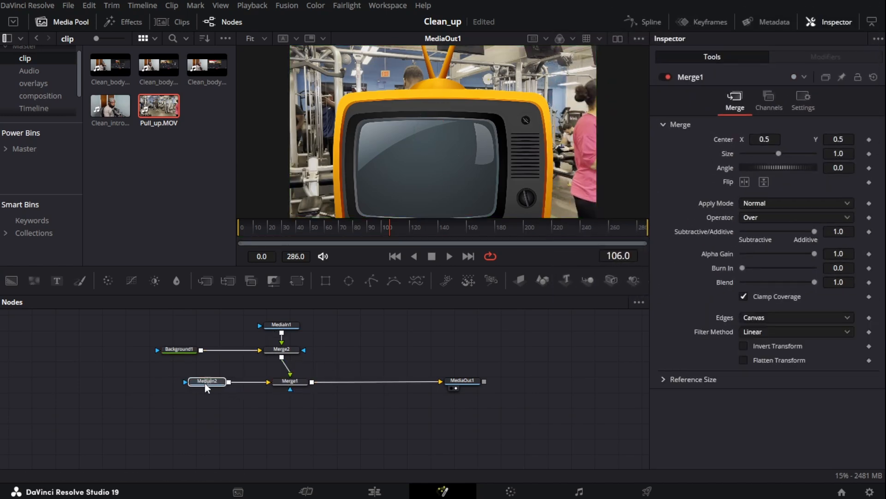
Rename the TV image node to mediaTV and the gym clip node to MediaGym
click(283, 329)
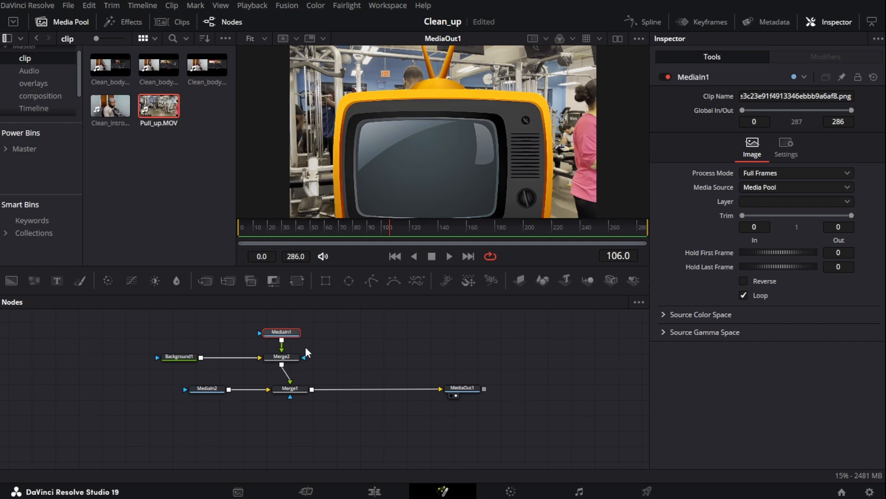
click(200, 387)
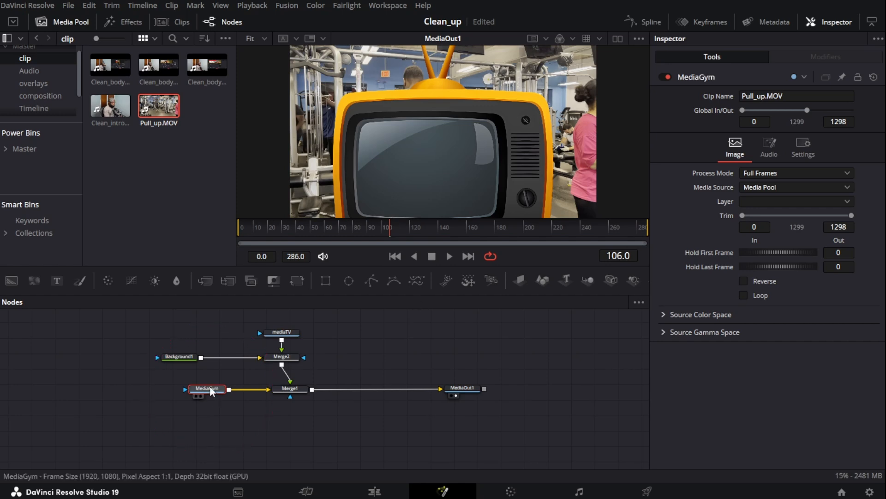
drag(211, 390, 164, 391)
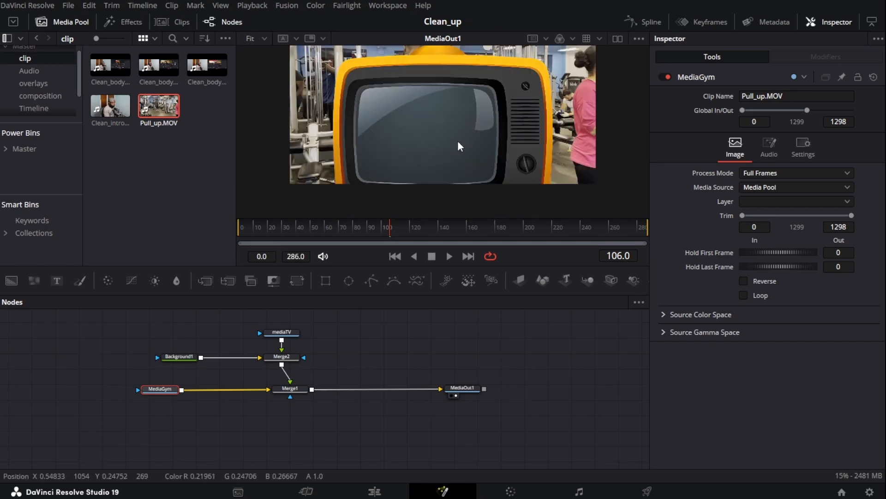
scroll(457, 138, up, 2)
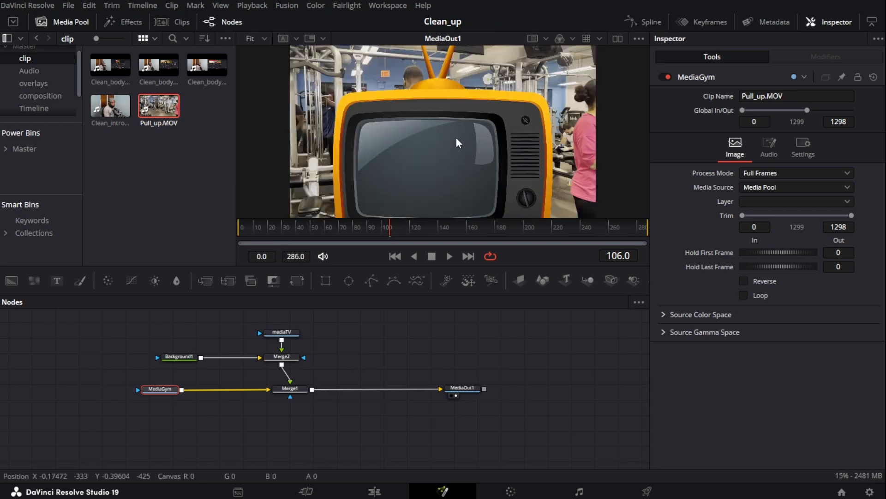
scroll(456, 138, down, 2)
scroll(406, 102, up, 2)
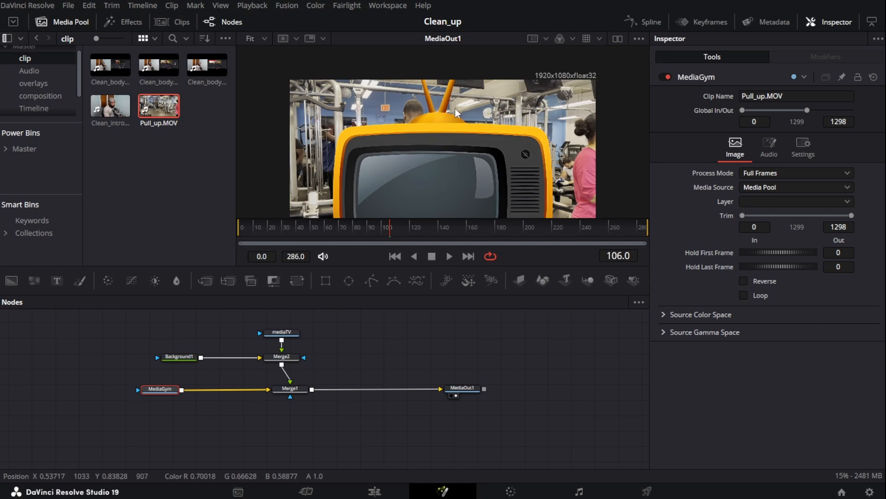
scroll(443, 134, down, 2)
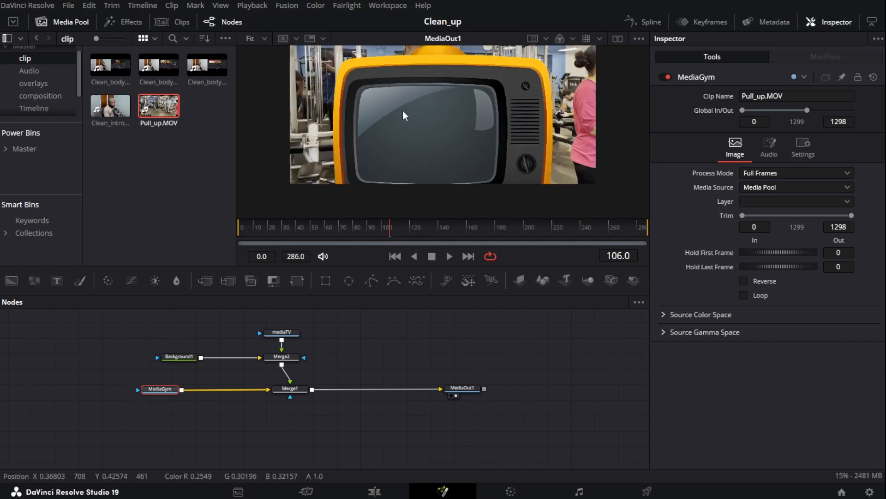
Tidy the node layout by nudging mediaTV up, Merge2 down, and Merge1 and Background1 to the left
scroll(416, 135, down, 2)
scroll(370, 152, up, 3)
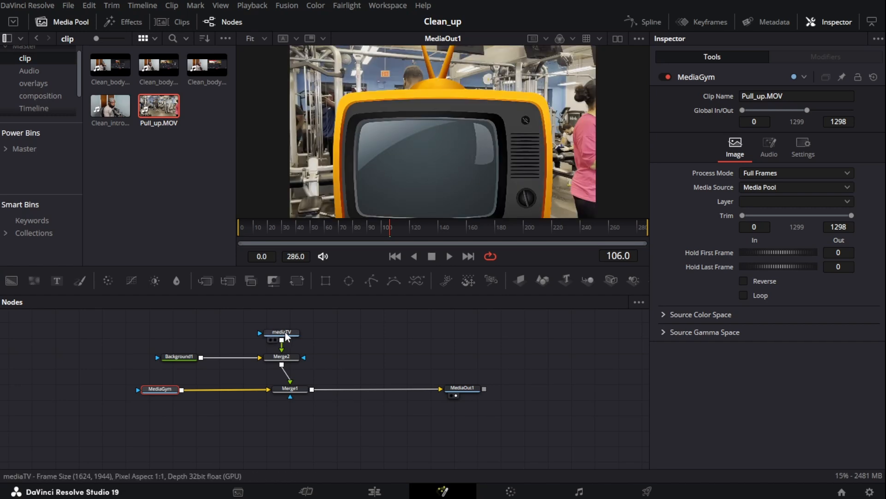
drag(284, 335, 284, 326)
drag(284, 358, 284, 360)
drag(291, 389, 281, 389)
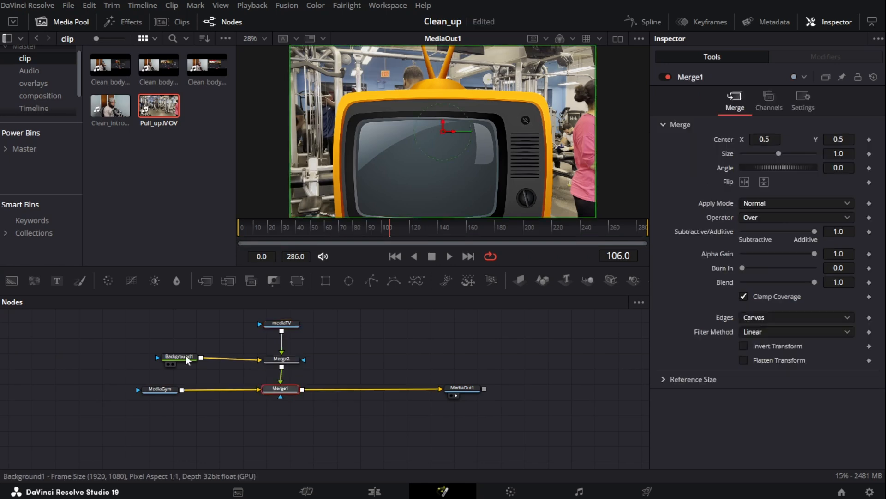
drag(185, 354, 175, 356)
Insert a Transform after mediaTV, set its size to 0.575 and its center Y to 0.524
click(281, 323)
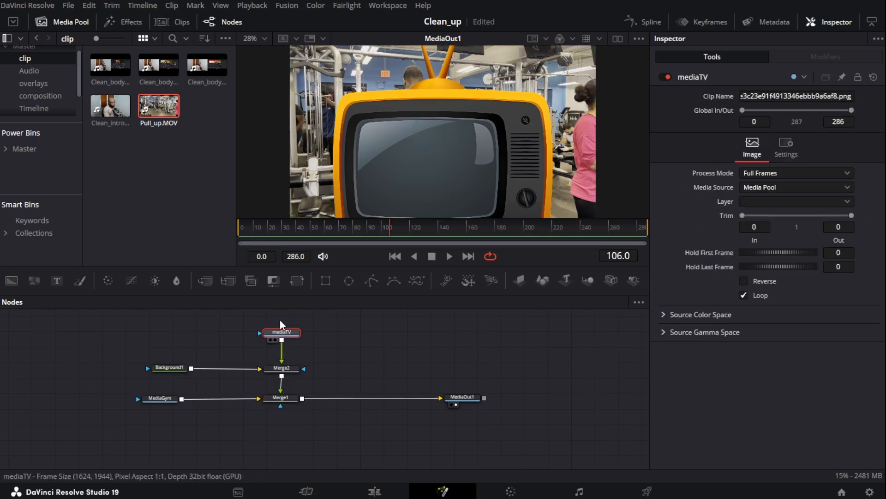
click(297, 280)
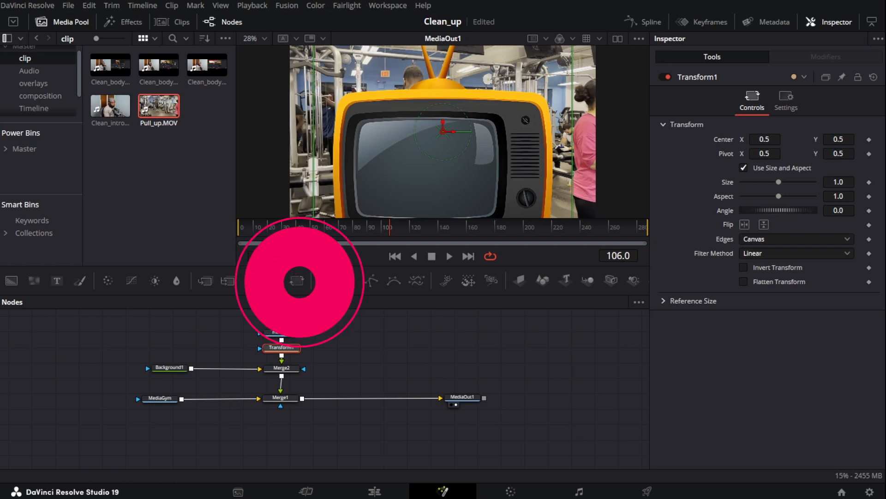
drag(852, 180, 508, 185)
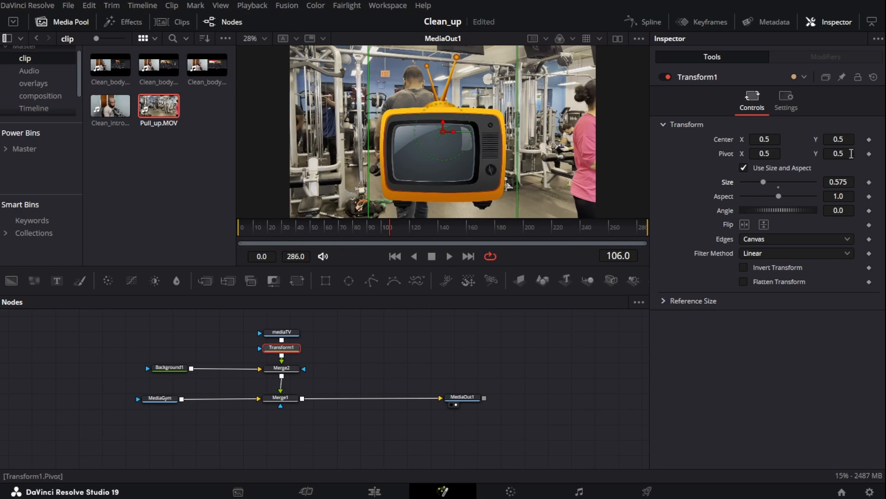
drag(834, 145, 587, 229)
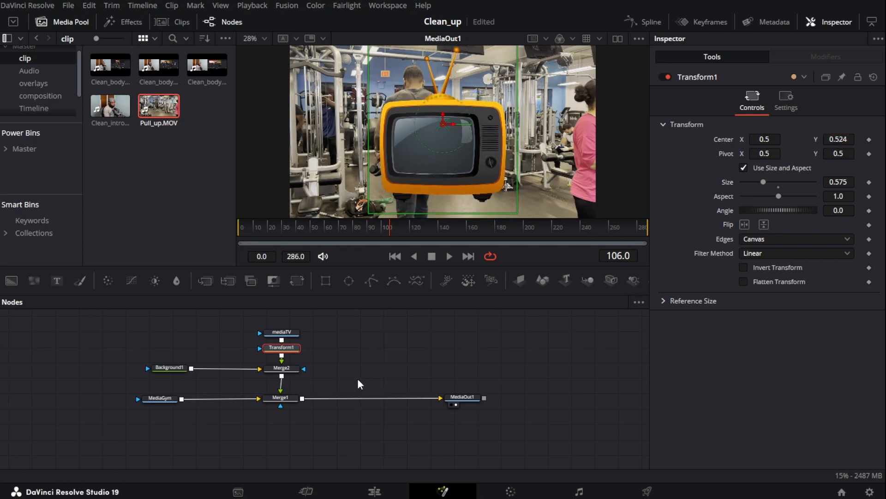
Trim the MediaGym clip so its in point starts at frame 281
click(364, 349)
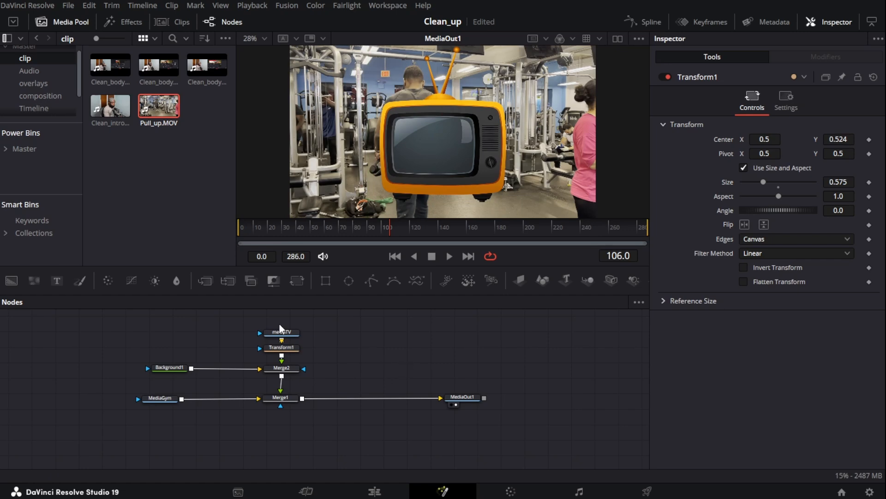
click(161, 396)
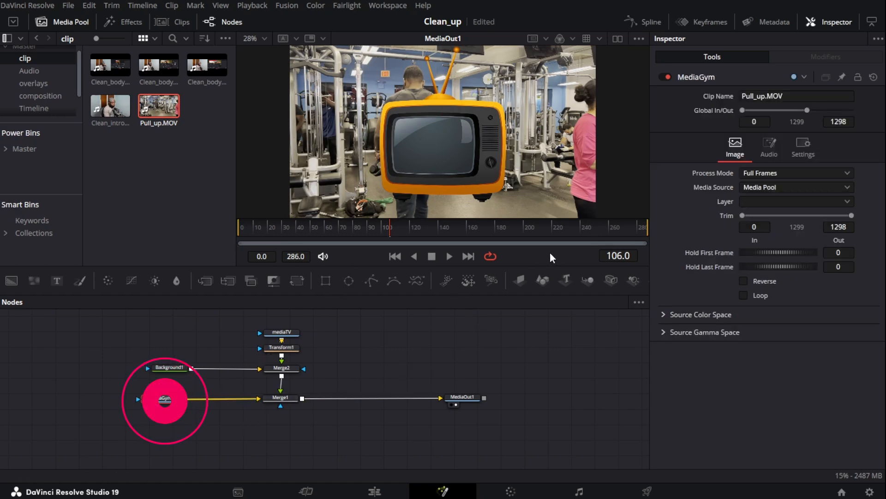
drag(372, 224, 561, 234)
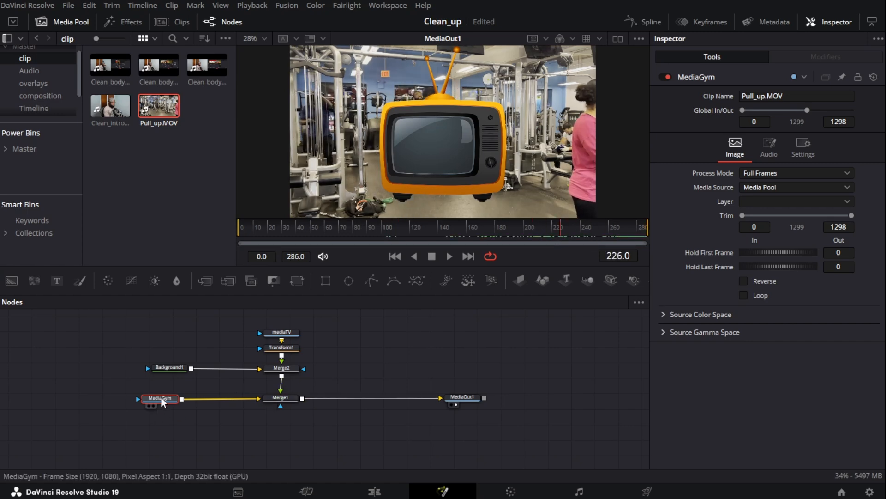
drag(161, 396, 441, 132)
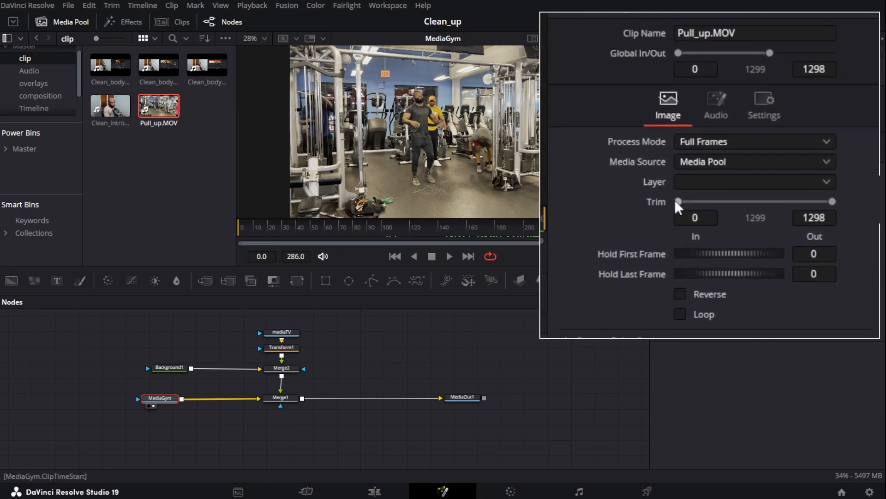
drag(742, 215, 758, 215)
drag(692, 201, 701, 200)
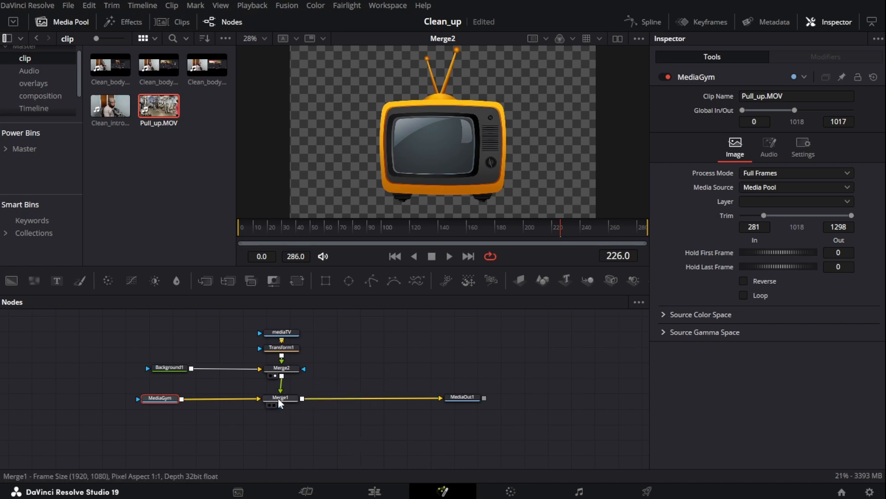
Disconnect Merge2 from Merge1 and paste a second media output node fed by Merge2, placed to its right
drag(280, 392, 286, 381)
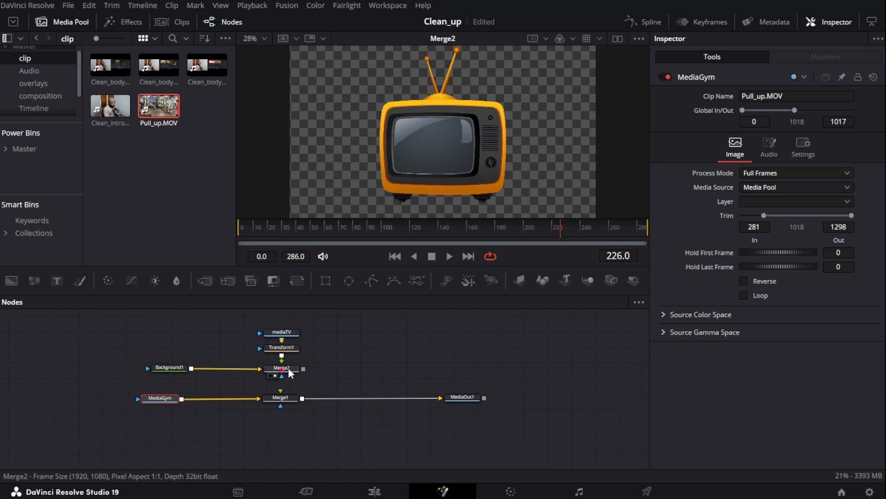
click(288, 368)
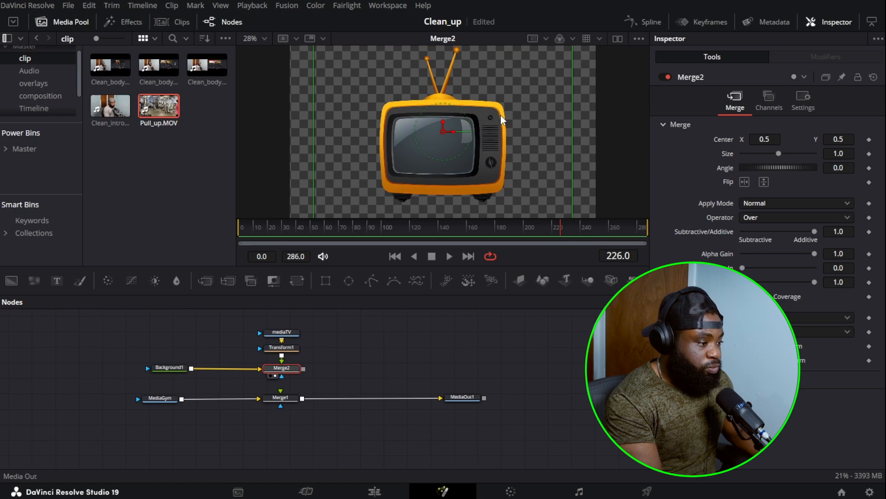
key(ctrl+v)
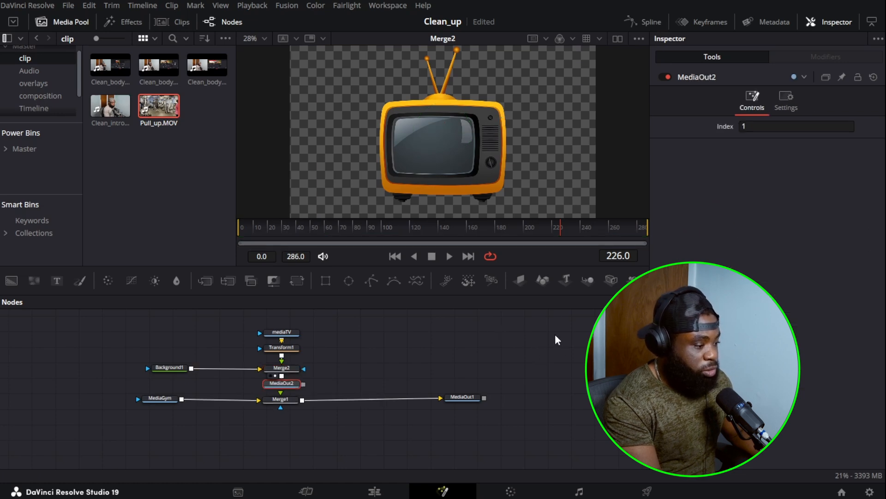
drag(280, 384, 458, 367)
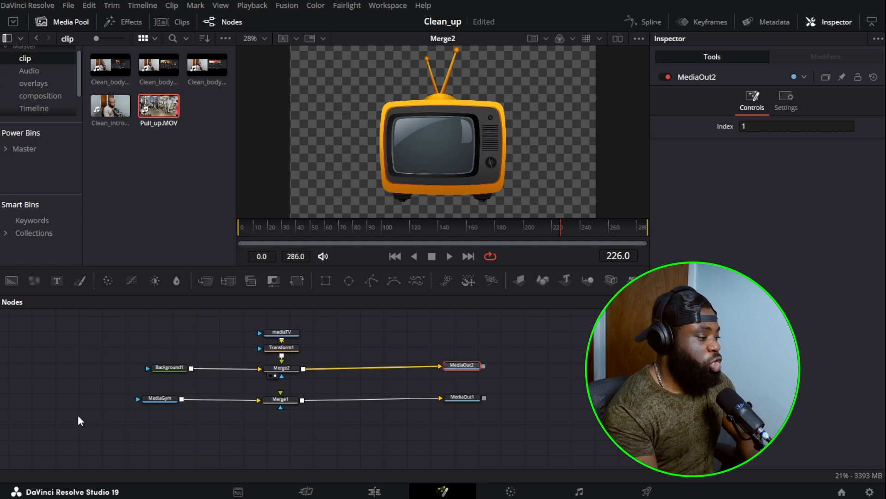
Move the mediaTV node left beside Background1 and select each media output node in turn
drag(270, 331, 157, 345)
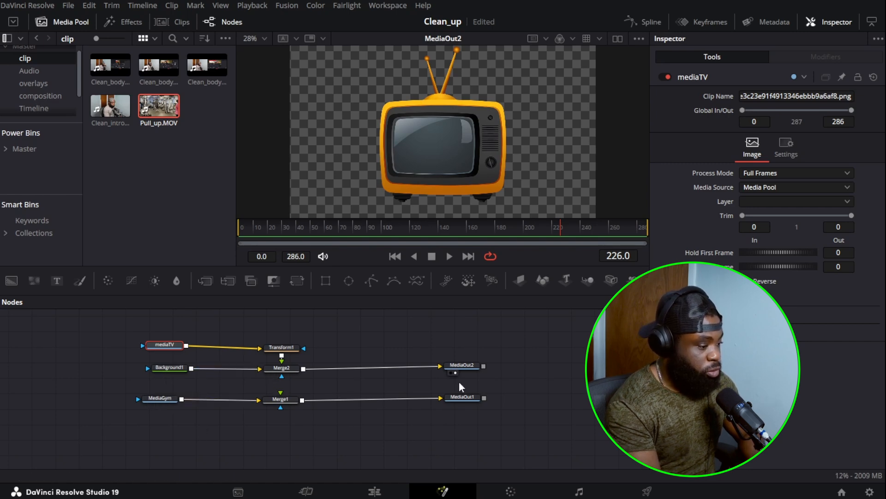
click(464, 397)
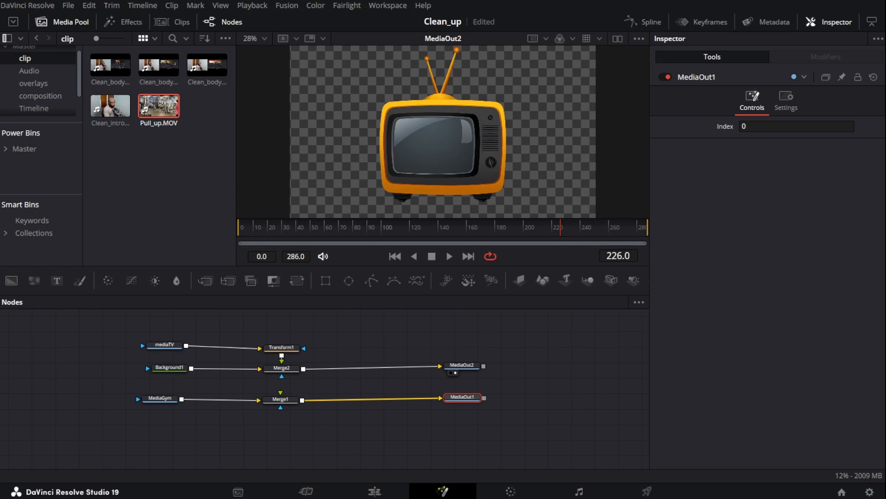
click(460, 365)
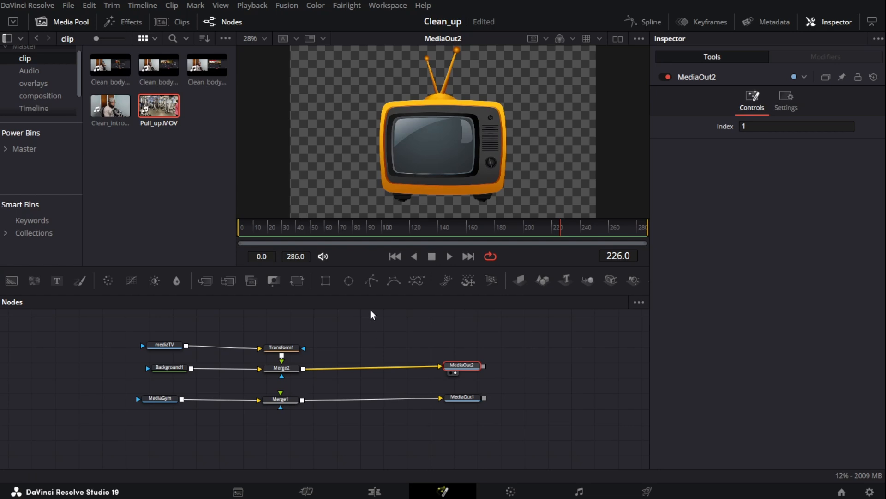
Insert a Lens Blur after MediaGym, with Blade Curvature 1.0 and Blur Size 3.61
click(161, 398)
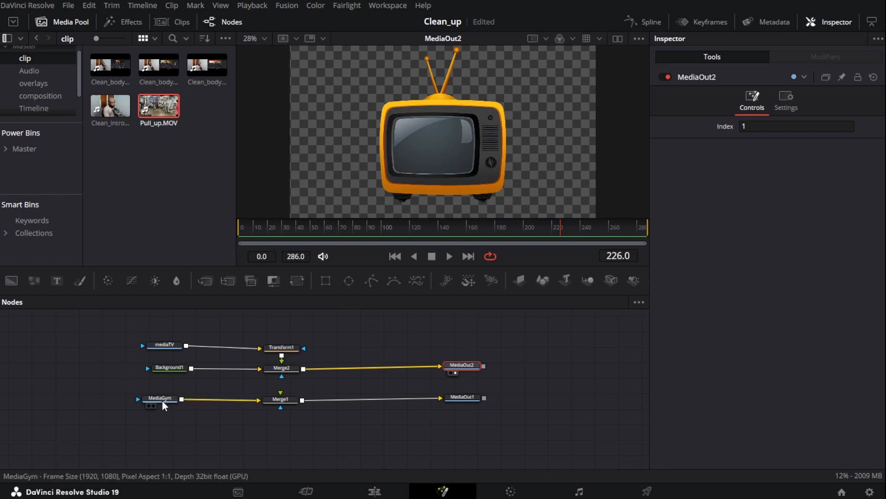
key(1)
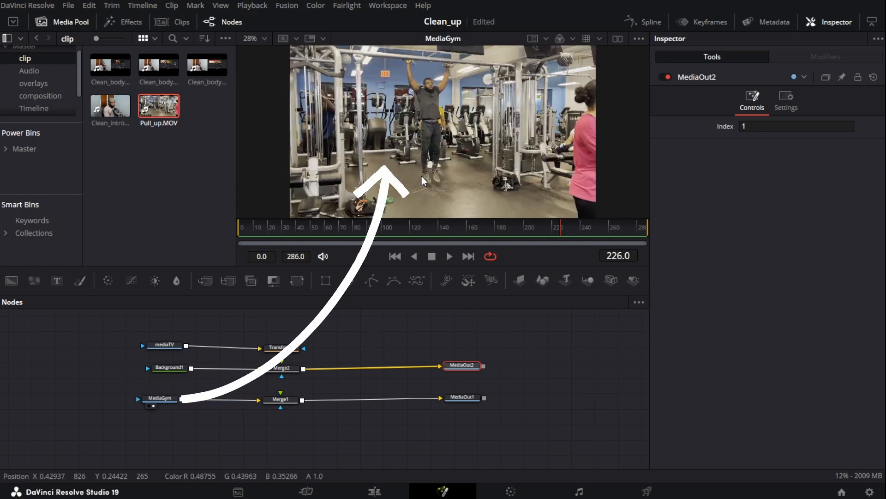
drag(161, 397, 151, 400)
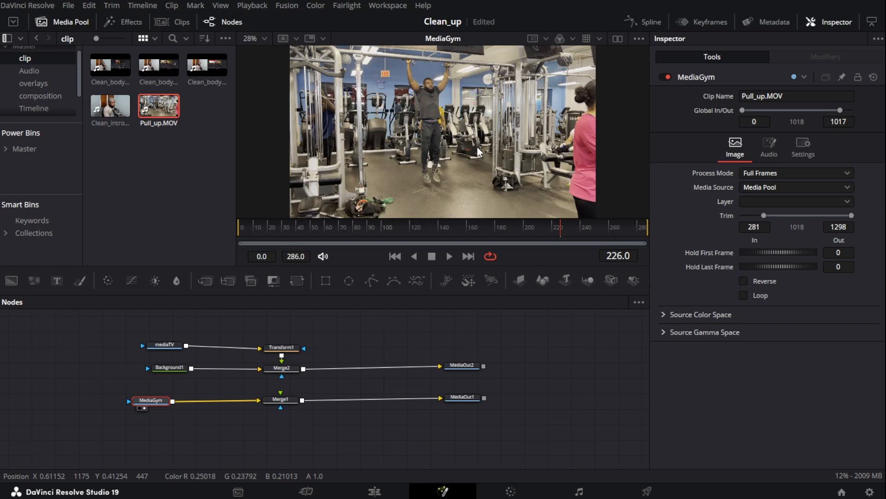
key(shift+space)
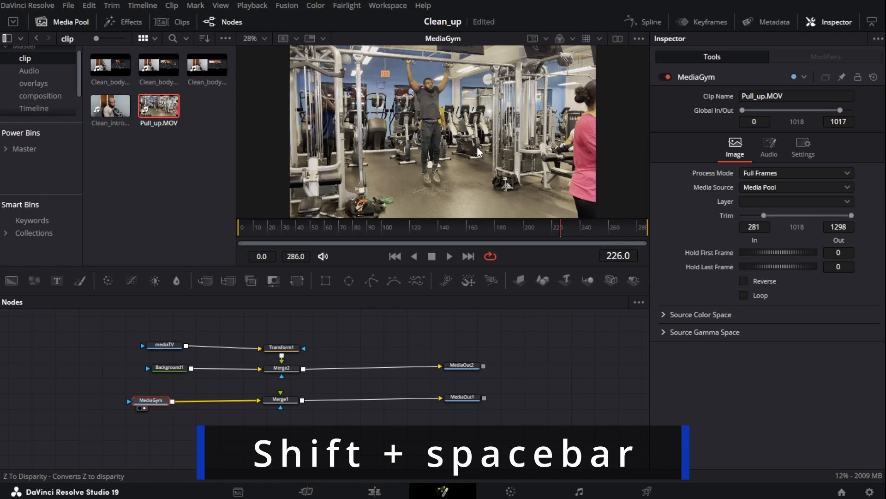
text(lens)
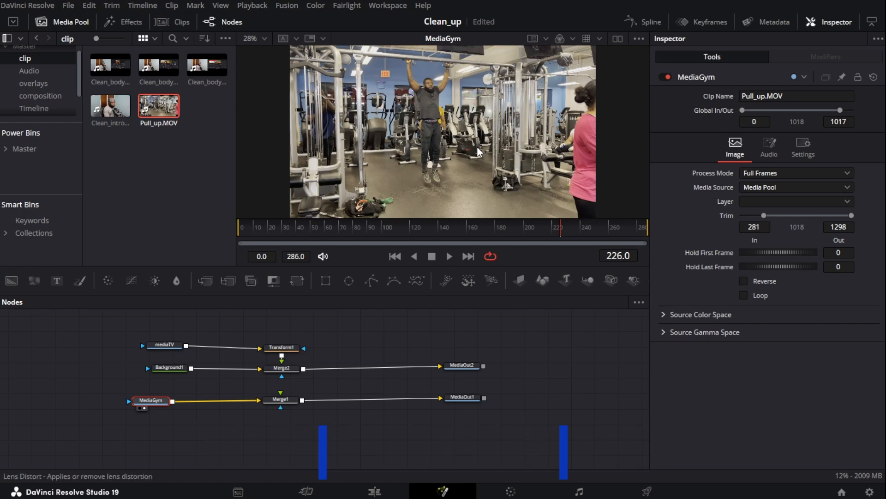
key(1)
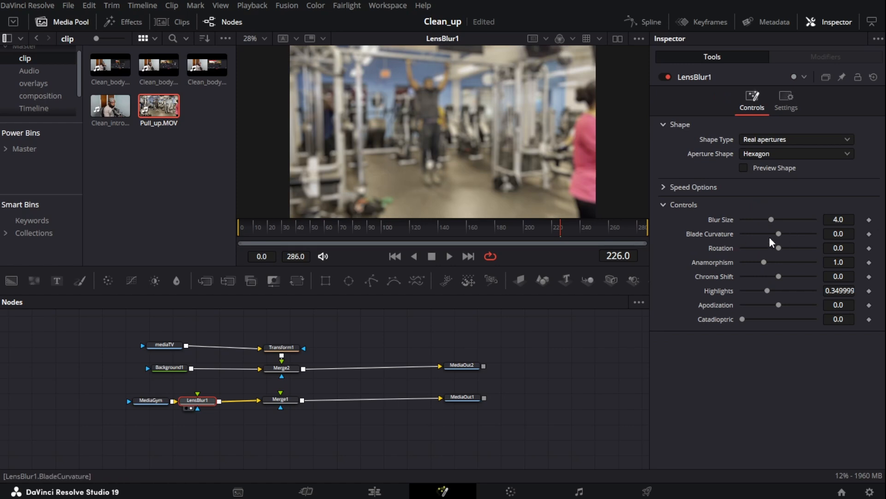
drag(780, 233, 801, 207)
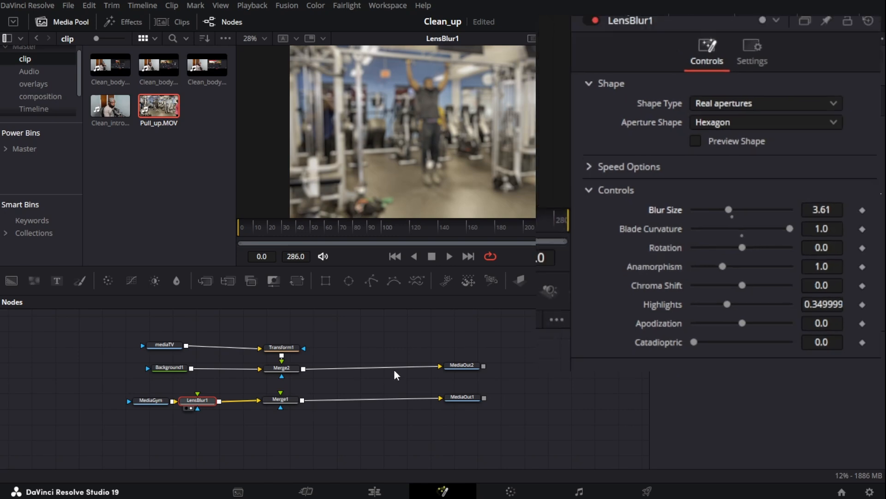
Rearrange the nodes: shift MediaGym left, reposition Merge1 and MediaOut1, and raise Transform1
drag(151, 400, 130, 403)
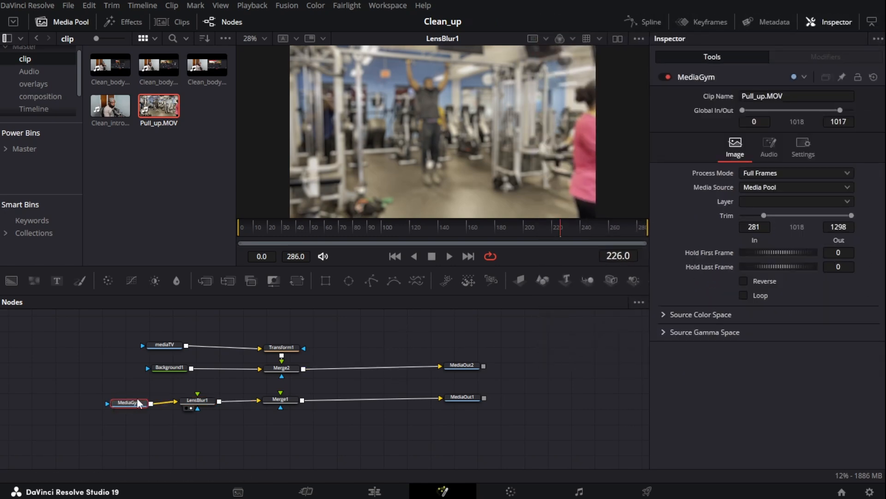
click(205, 404)
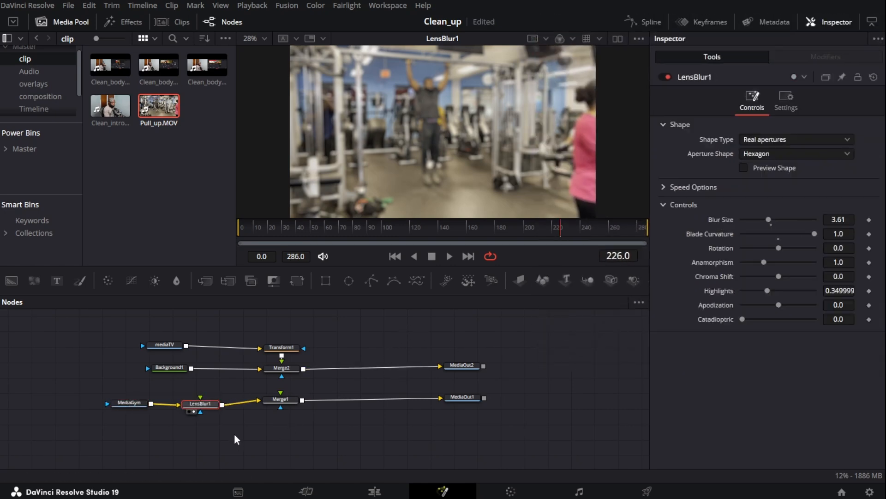
drag(268, 400, 275, 408)
drag(468, 397, 472, 400)
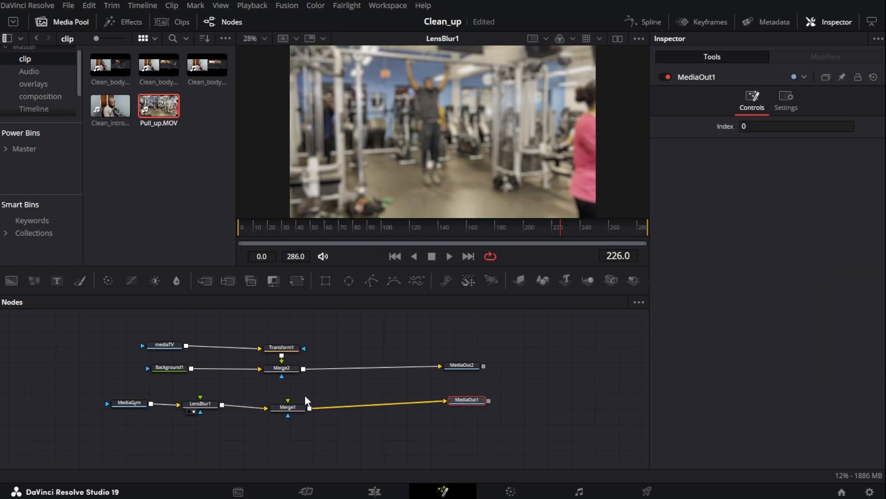
drag(284, 347, 285, 334)
click(275, 376)
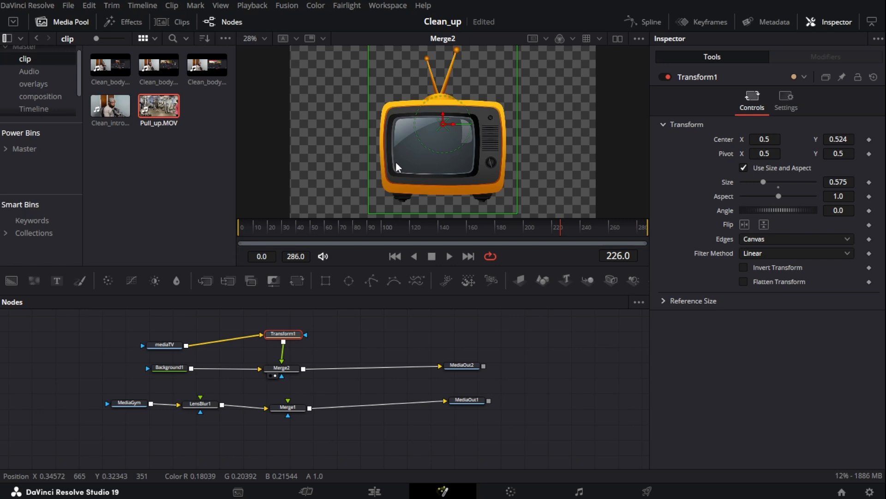
Add a Planar Tracker after Merge2 and start drawing its tracking polygon along the TV screen's left edge
click(285, 369)
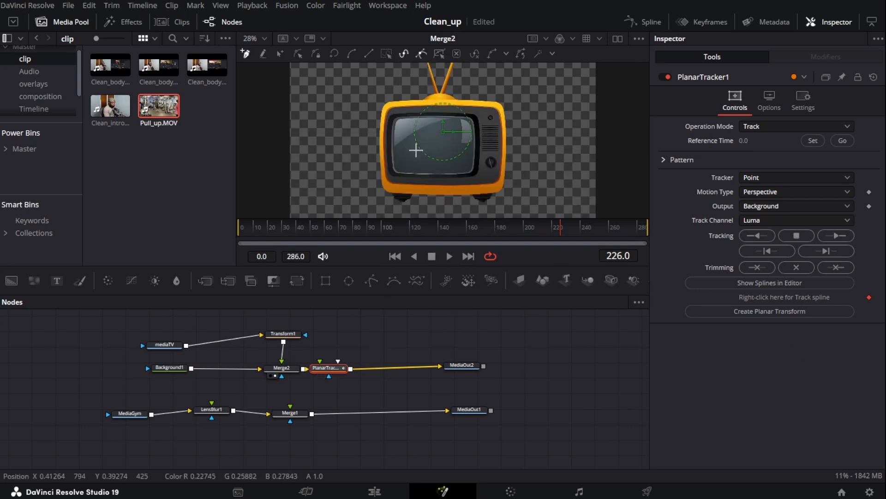
scroll(366, 205, up, 8)
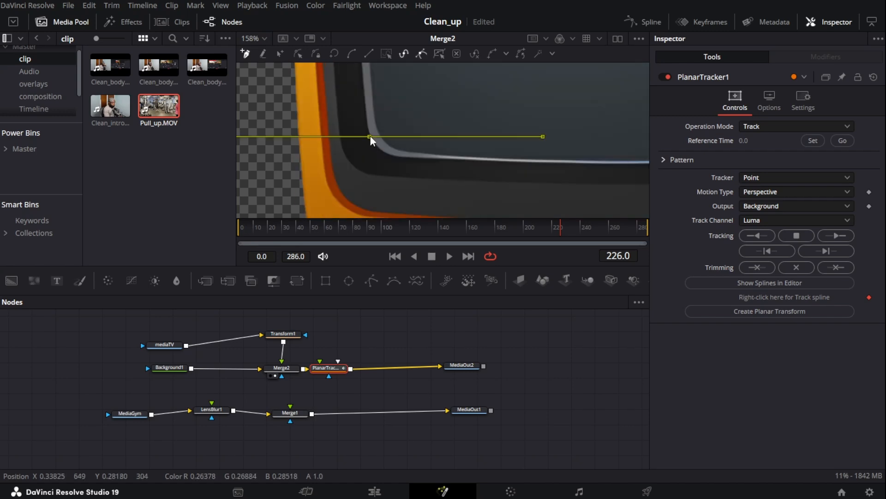
scroll(371, 136, down, 3)
click(363, 86)
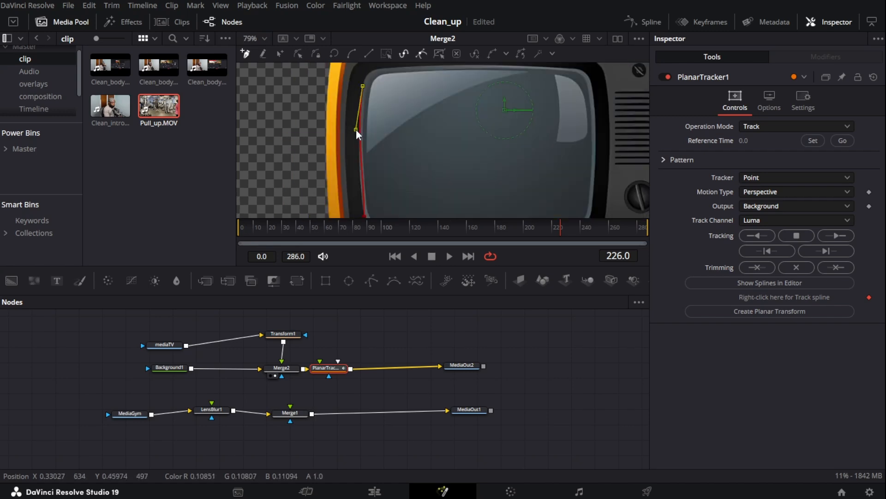
scroll(374, 98, up, 2)
scroll(387, 134, down, 1)
scroll(388, 131, up, 2)
drag(378, 81, 345, 95)
click(338, 115)
Continue the tracking polygon across the TV screen's top-left corner, top edge and upper-right corner
scroll(400, 102, up, 1)
scroll(569, 101, down, 4)
scroll(638, 102, up, 2)
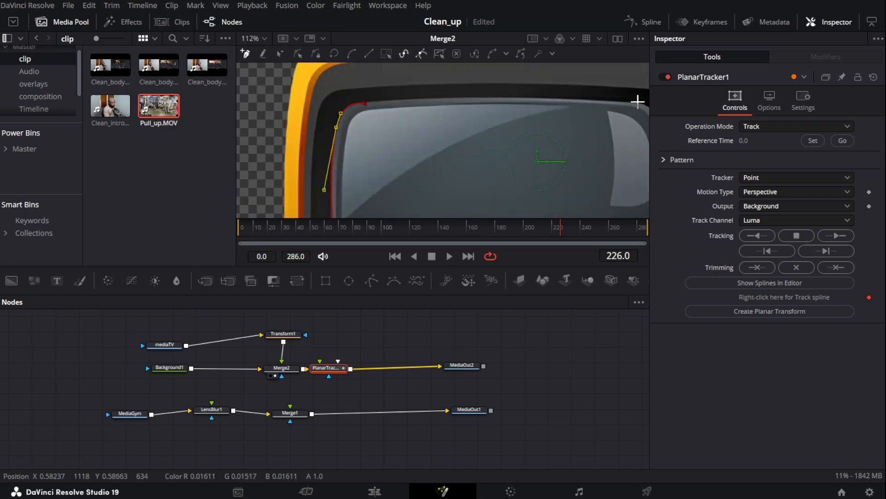
click(640, 103)
drag(548, 103, 545, 92)
click(367, 104)
drag(456, 103, 462, 96)
scroll(529, 126, down, 1)
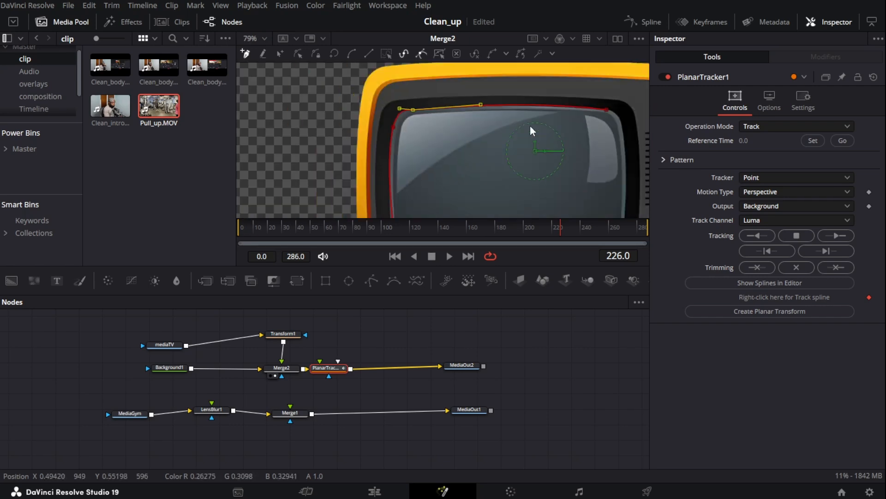
scroll(645, 122, up, 2)
click(595, 133)
drag(585, 120, 582, 100)
click(564, 95)
scroll(489, 172, down, 5)
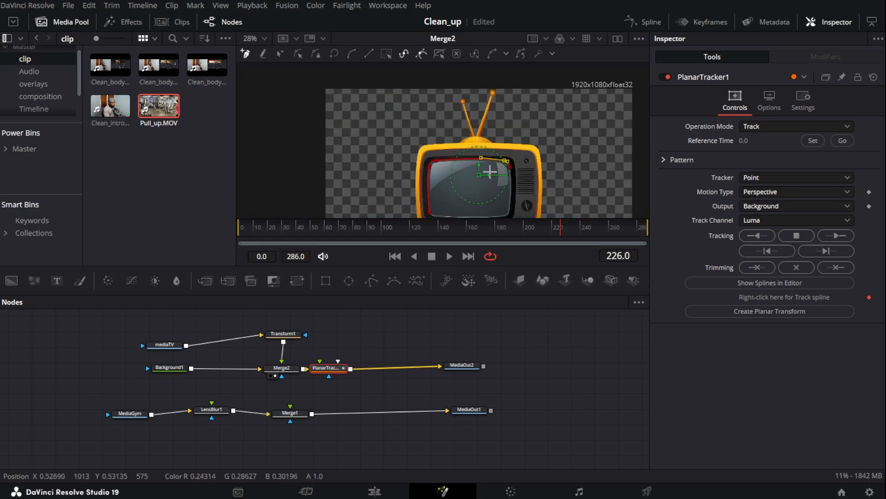
Complete the polygon down the screen's right side and along its bottom edge, closing the shape
scroll(497, 194, up, 3)
click(494, 173)
scroll(493, 122, down, 3)
scroll(492, 121, up, 3)
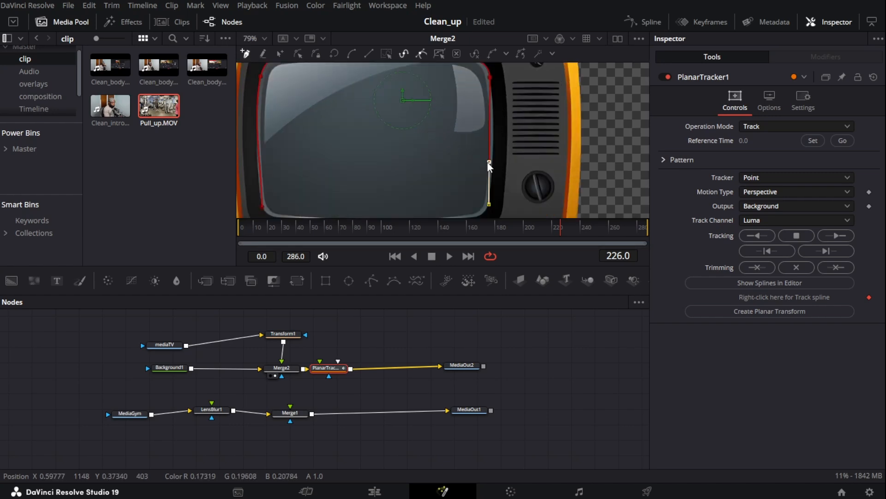
scroll(494, 184, down, 2)
click(478, 180)
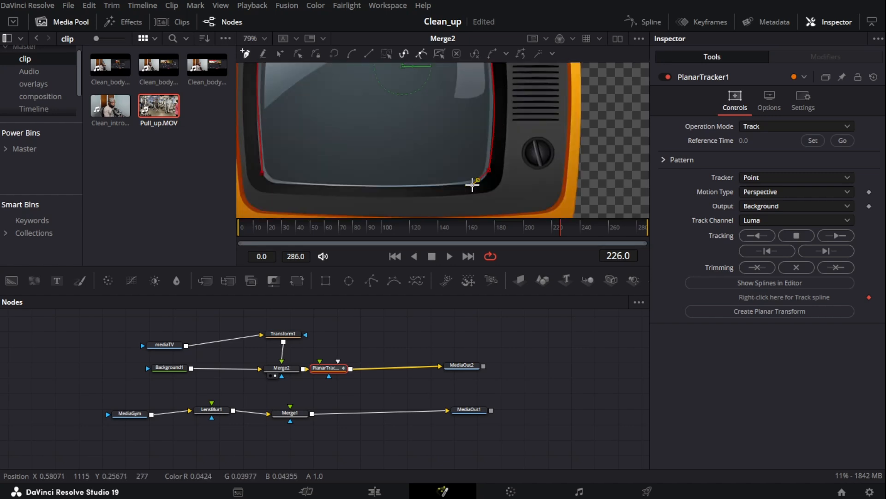
scroll(495, 189, down, 2)
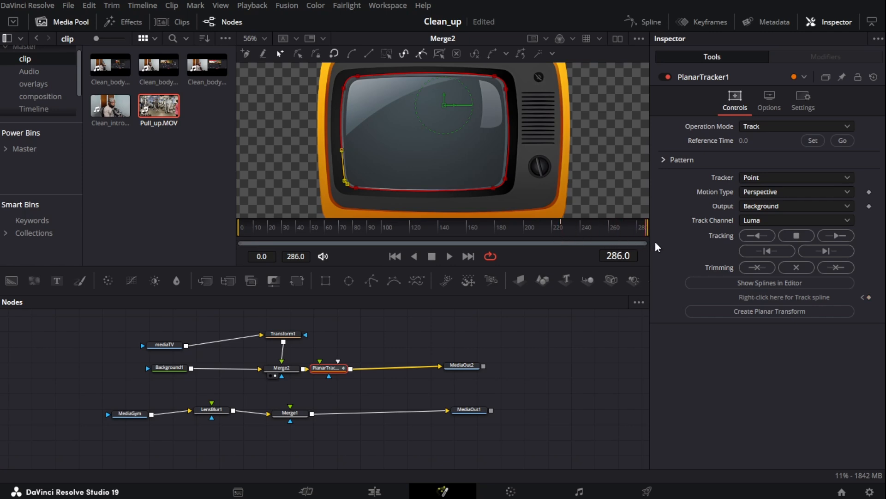
Set the reference time to the current last frame and track the polygon backwards to the start
click(812, 140)
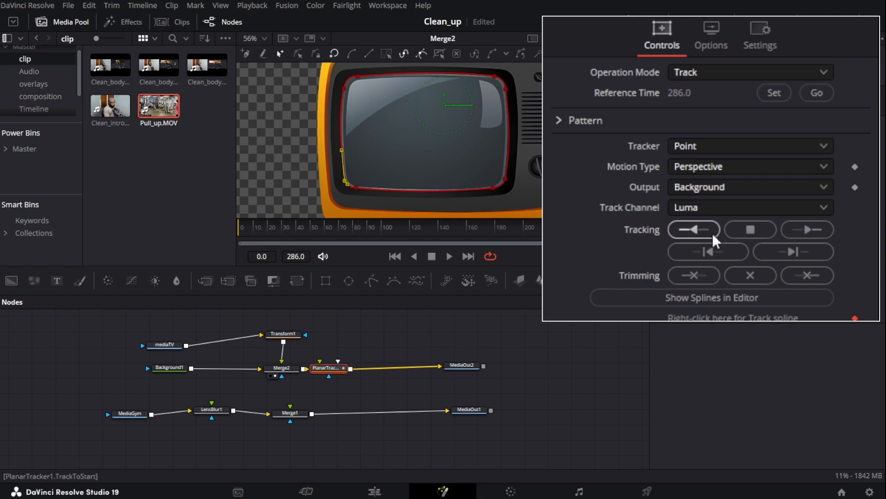
click(697, 234)
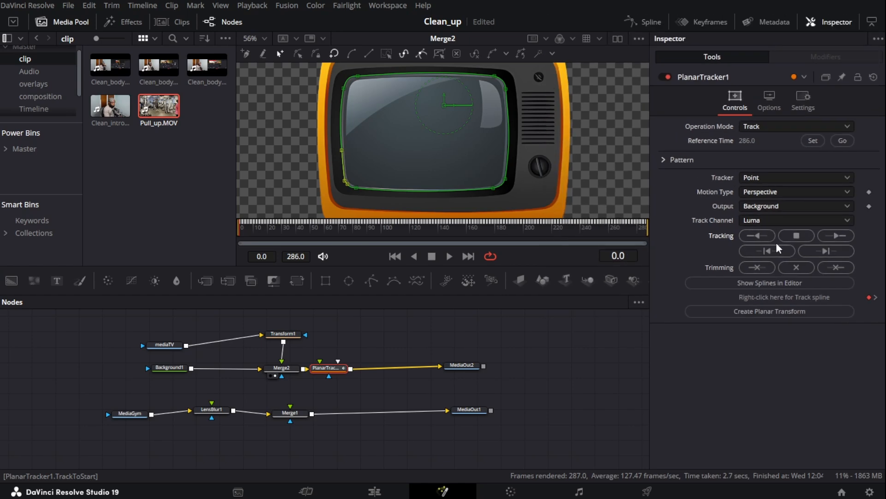
scroll(535, 171, up, 2)
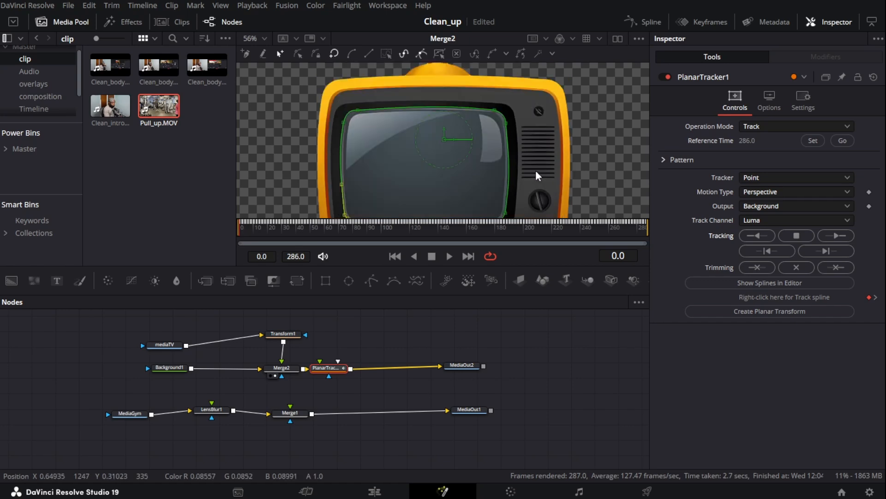
scroll(535, 170, up, 3)
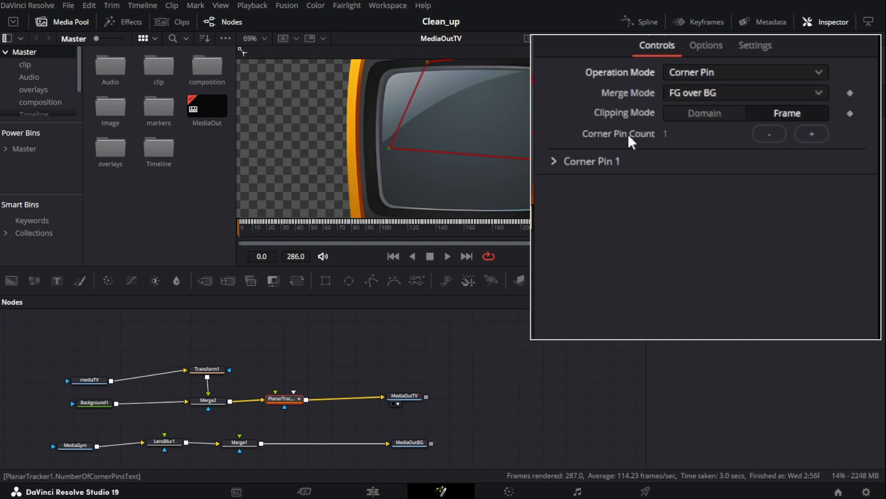
Drag the four corner pin points of the Planar Tracker onto the corners of the TV screen
scroll(442, 138, up, 3)
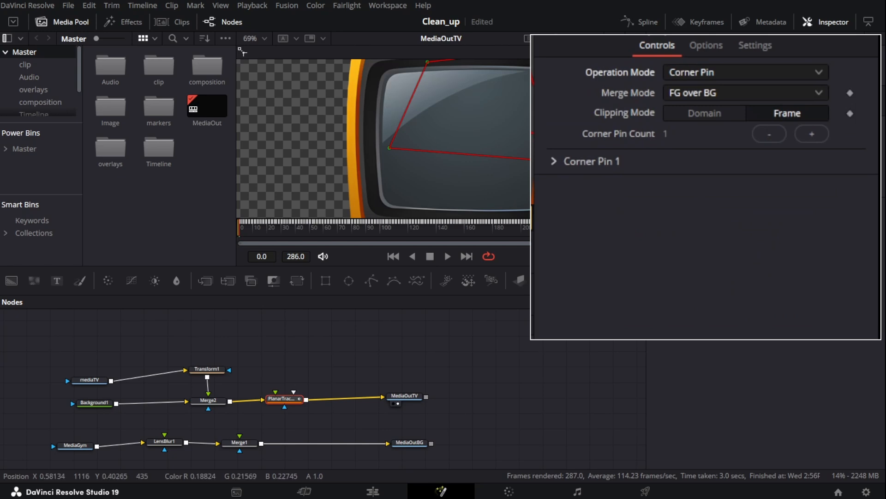
scroll(539, 145, down, 3)
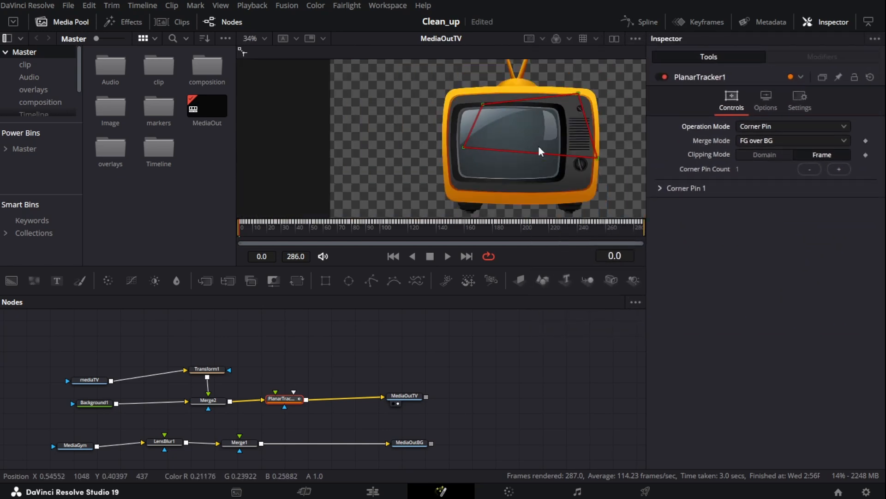
drag(532, 149, 426, 158)
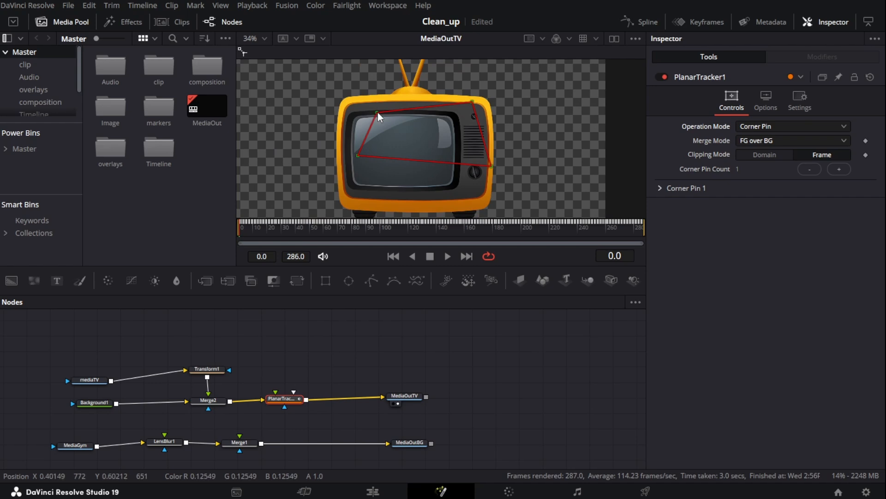
drag(378, 113, 353, 116)
drag(472, 101, 452, 113)
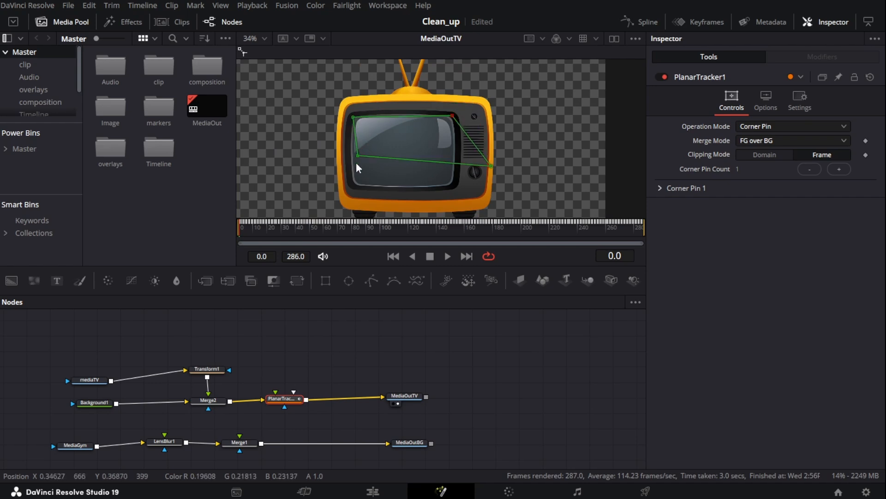
drag(357, 155, 349, 187)
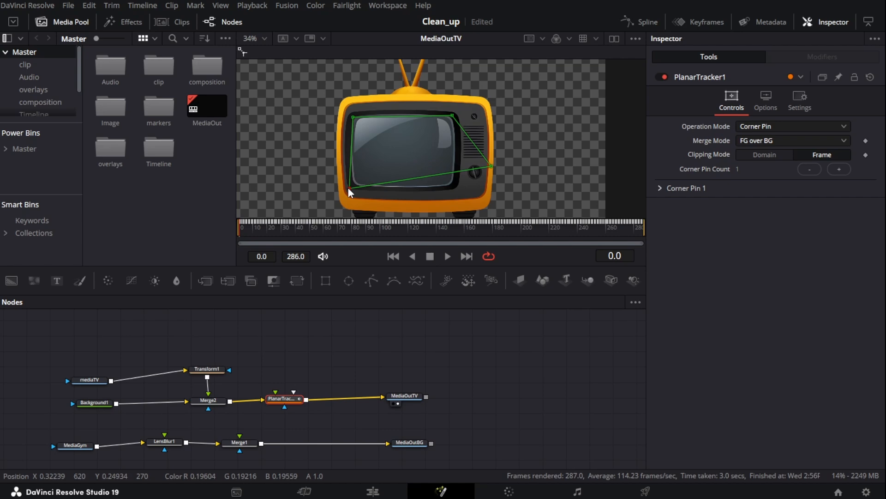
drag(491, 166, 453, 185)
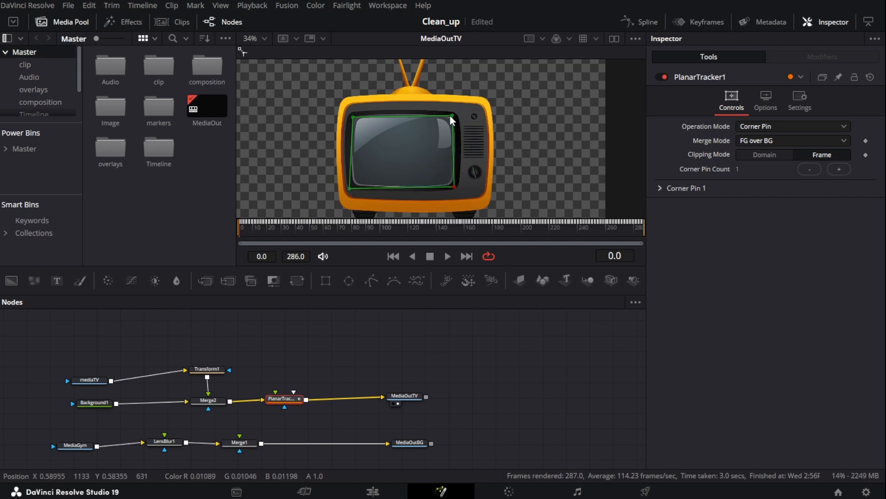
drag(453, 114, 454, 116)
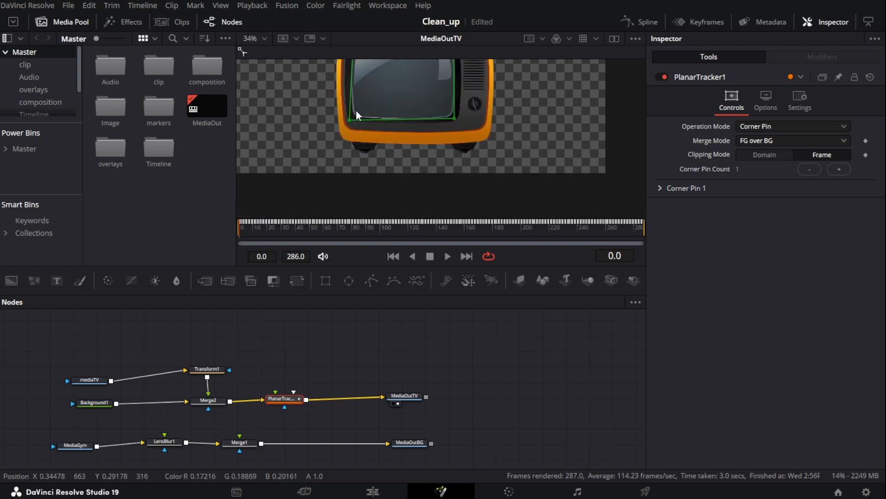
scroll(356, 110, up, 2)
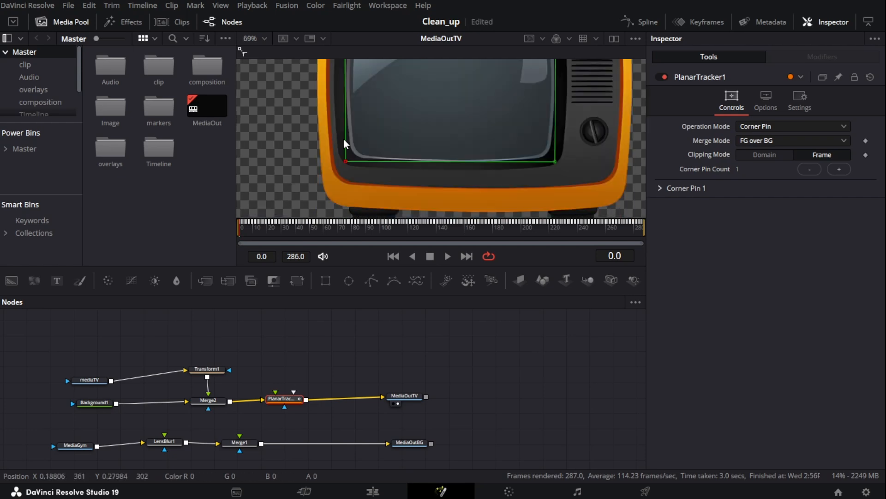
scroll(398, 135, up, 2)
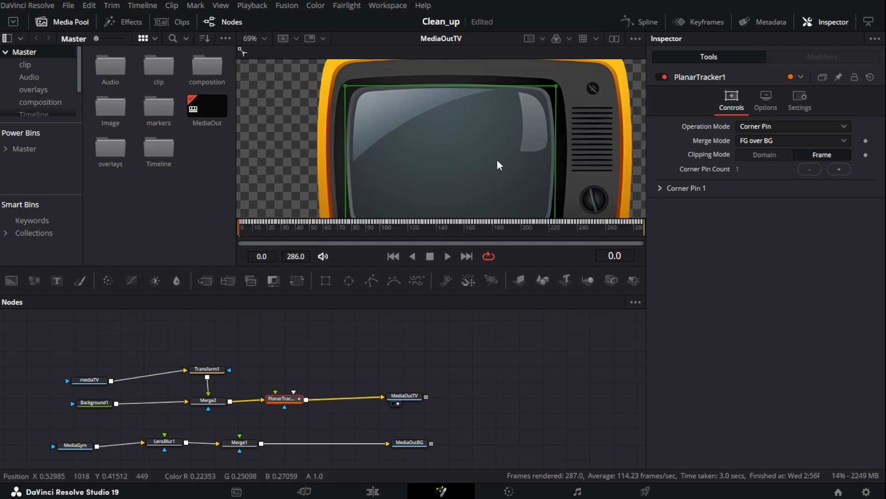
scroll(498, 163, down, 2)
scroll(498, 160, down, 2)
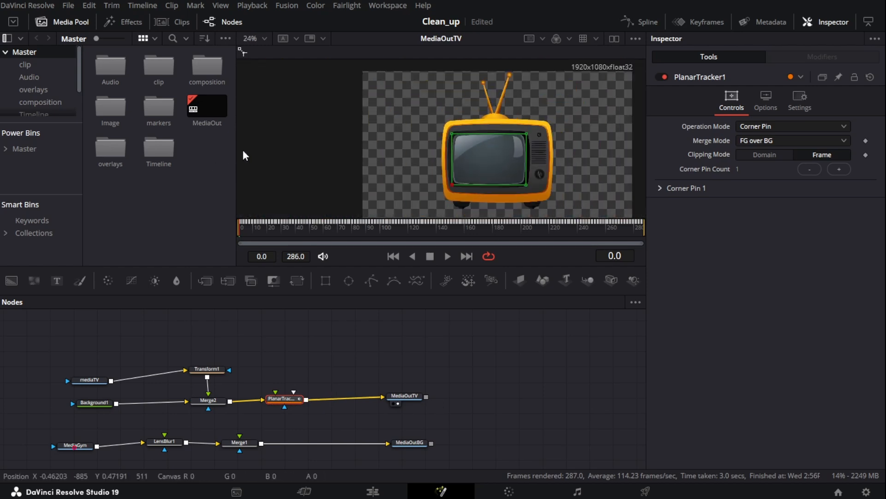
Connect MediaGym's output to the Planar Tracker's corner pin input
scroll(292, 143, up, 2)
key(ctrl+f)
drag(97, 446, 283, 405)
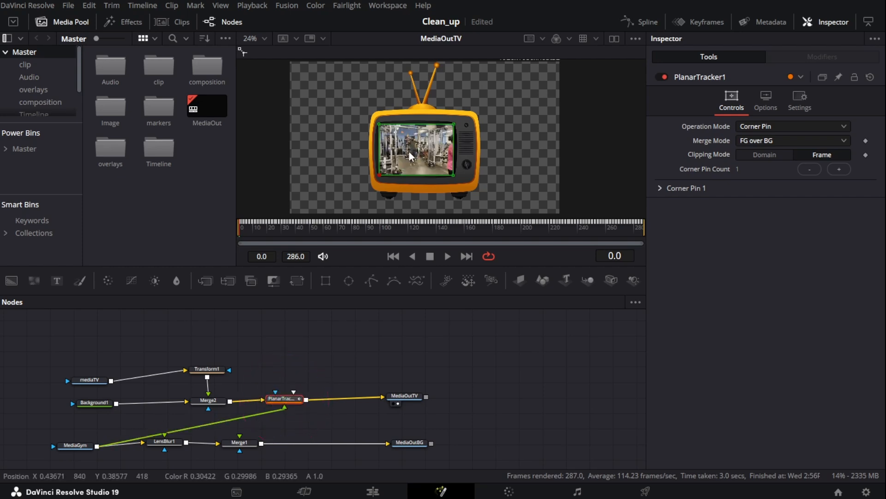
scroll(409, 151, down, 2)
scroll(413, 139, up, 3)
scroll(399, 113, down, 5)
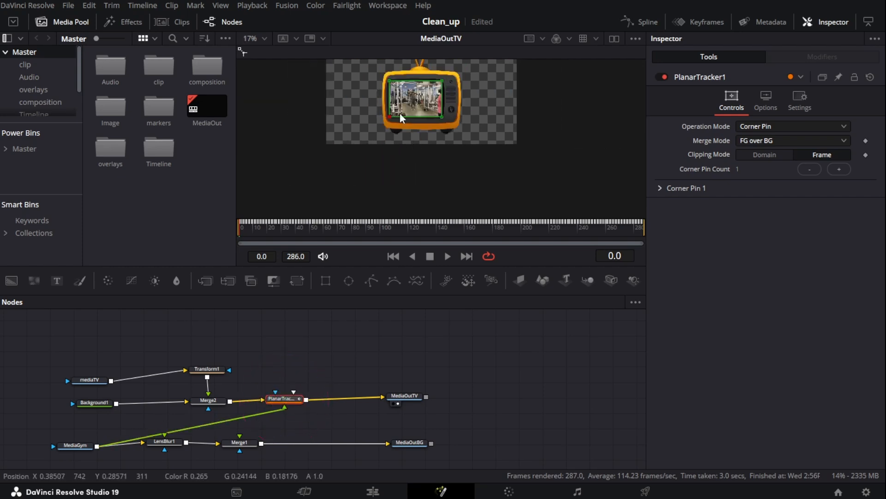
scroll(412, 93, up, 4)
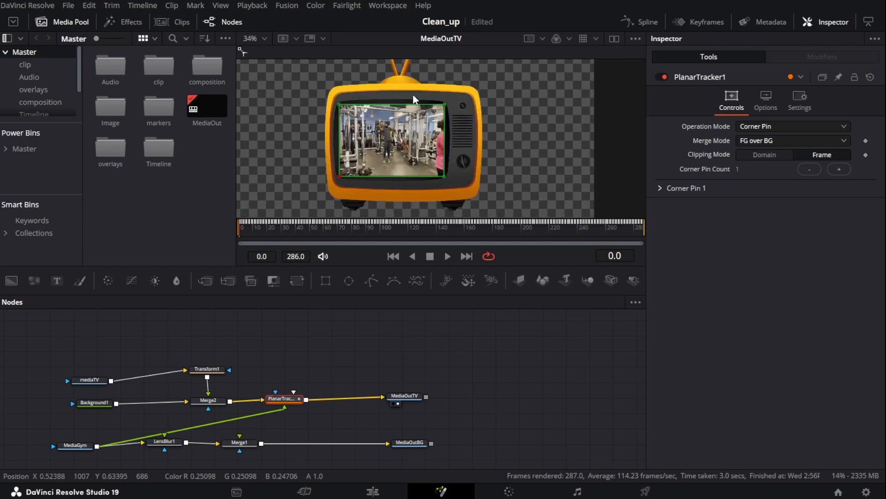
scroll(514, 132, down, 3)
scroll(514, 132, up, 2)
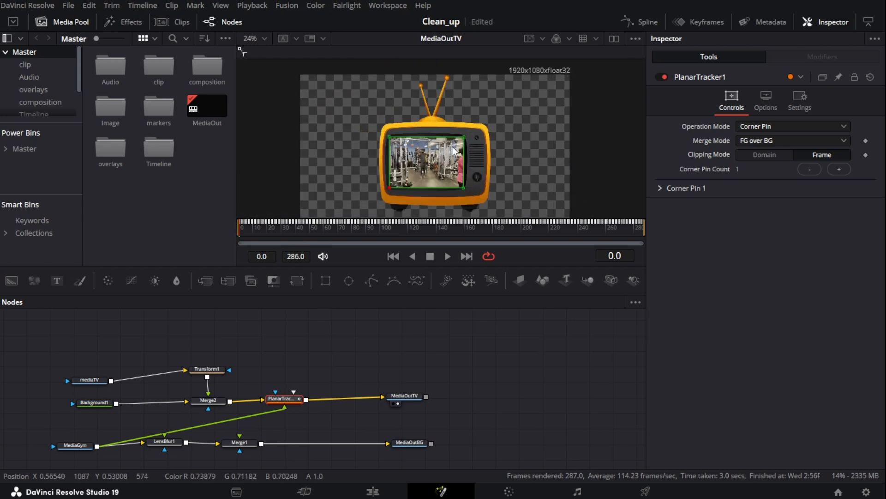
Reposition Merge1, MediaOutBG and the Planar Tracker node lower in the node graph
drag(240, 442, 241, 447)
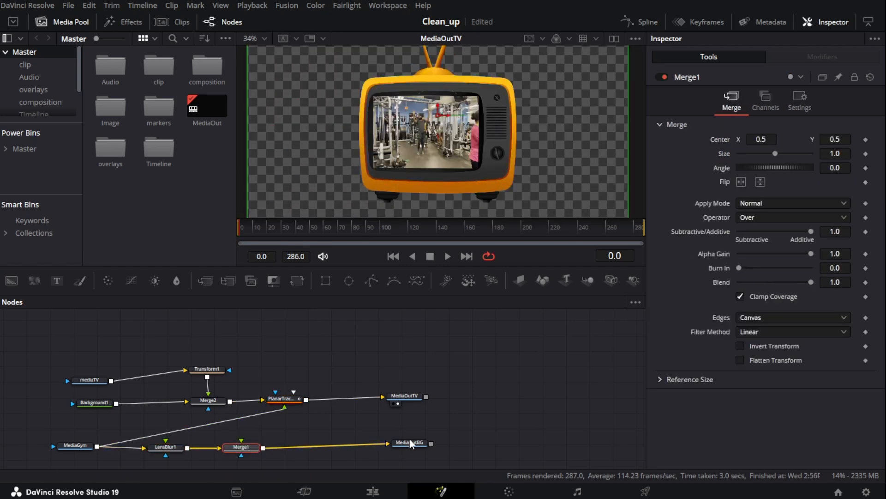
mouse_move(412, 446)
drag(412, 444, 415, 447)
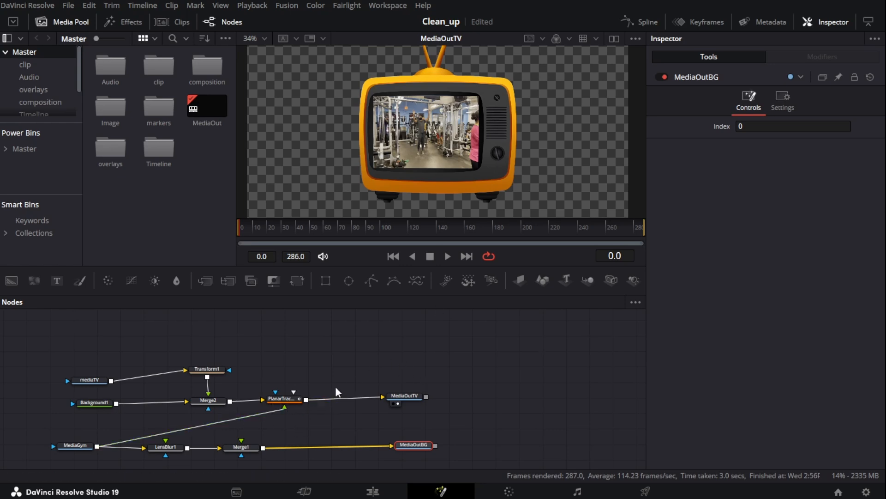
drag(289, 401, 294, 427)
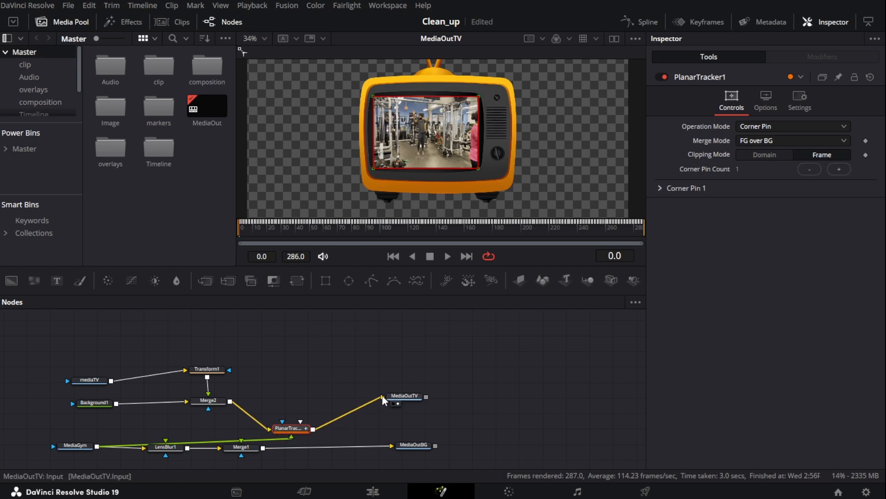
Connect Merge2's output directly to MediaOutTV and move MediaGym up beside the Planar Tracker
drag(381, 396, 346, 429)
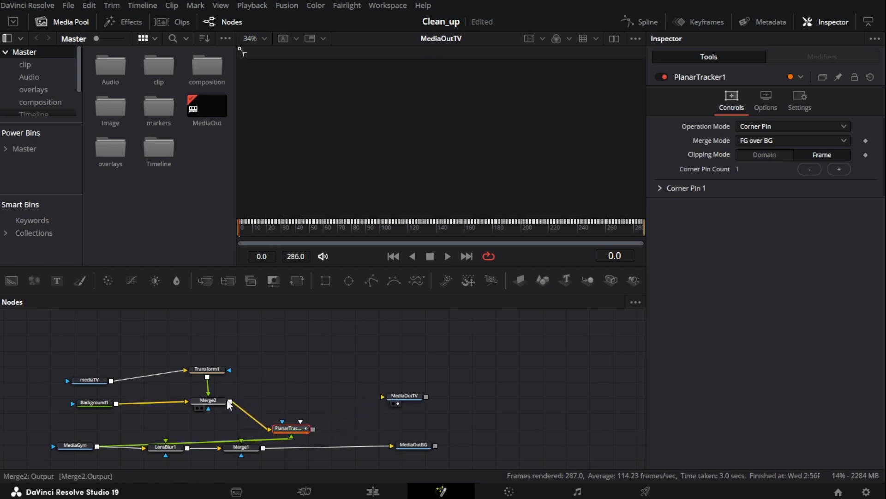
drag(230, 402, 395, 398)
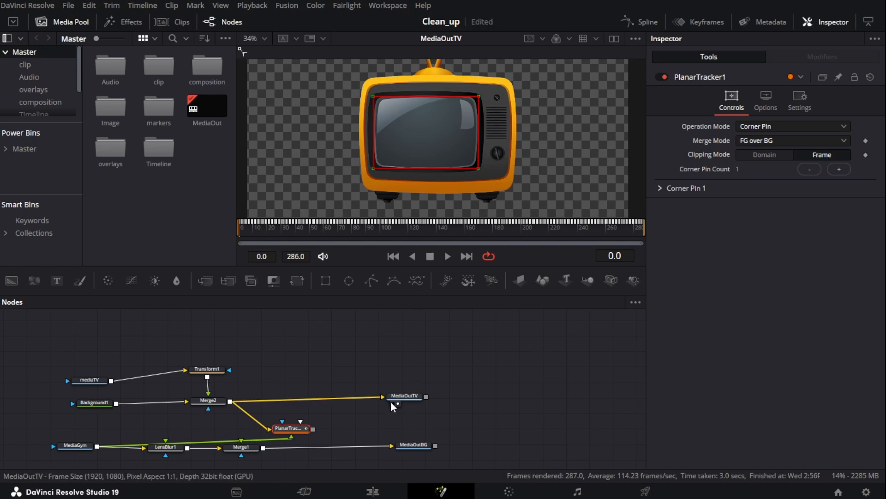
drag(289, 430, 253, 450)
drag(89, 444, 97, 424)
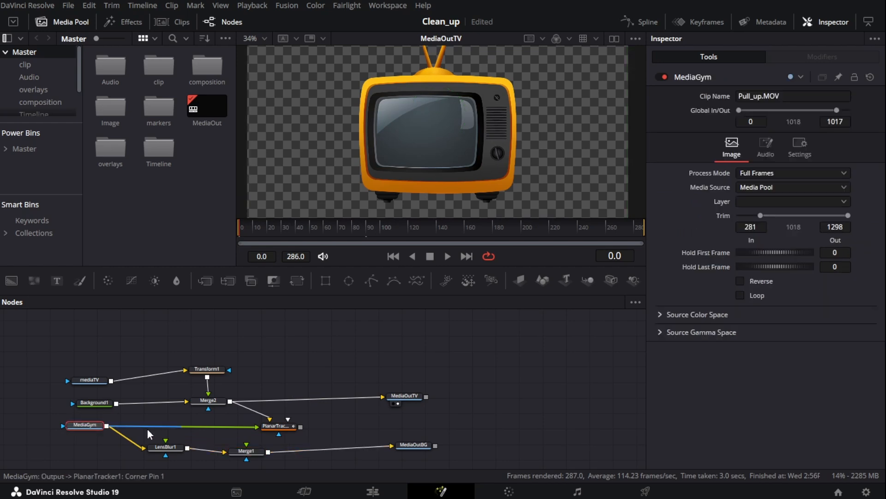
Add a Media Out node after the Planar Tracker and show it in the viewer
click(281, 428)
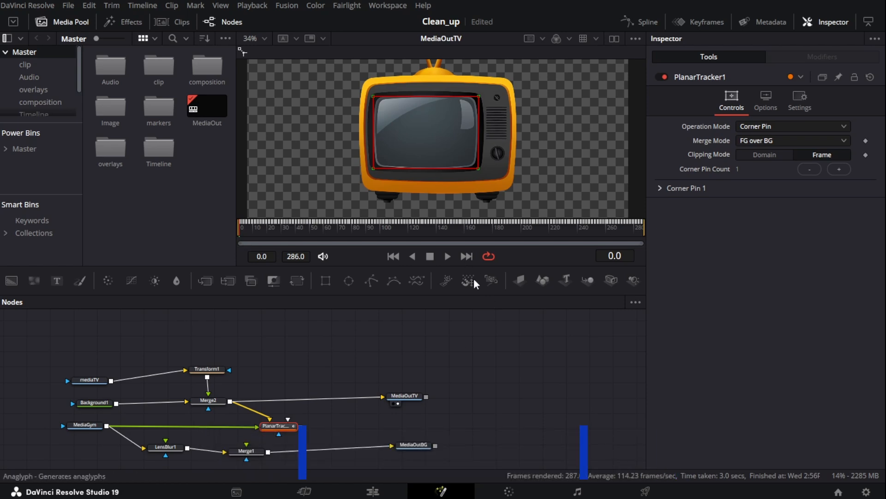
text(media out)
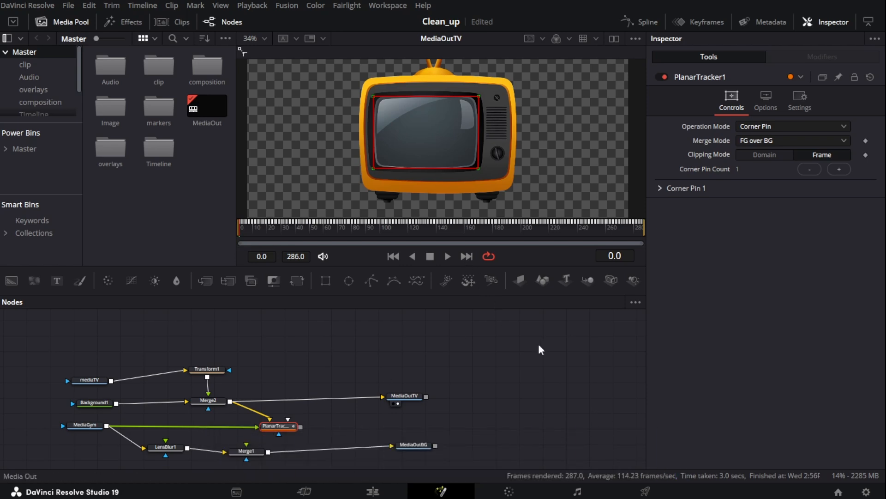
click(538, 343)
drag(330, 425, 407, 422)
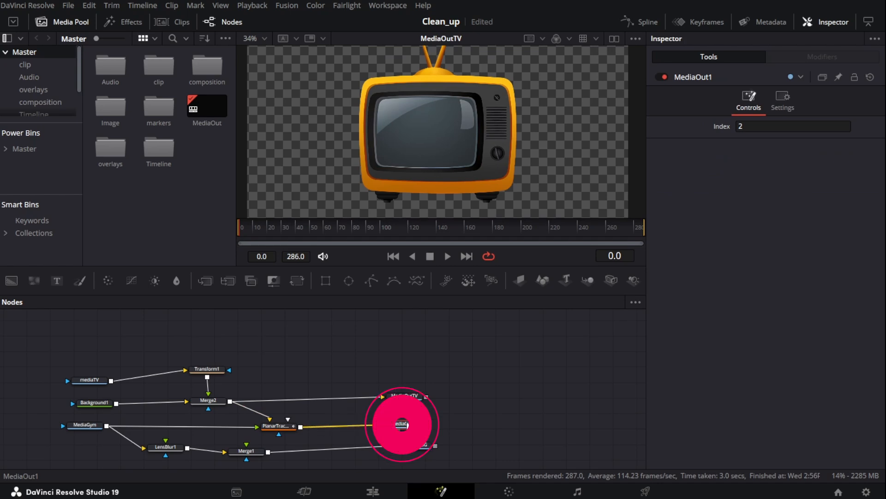
key(1)
Select MediaOutTV, the new screen media output and the Planar Tracker in turn to check their settings
click(405, 395)
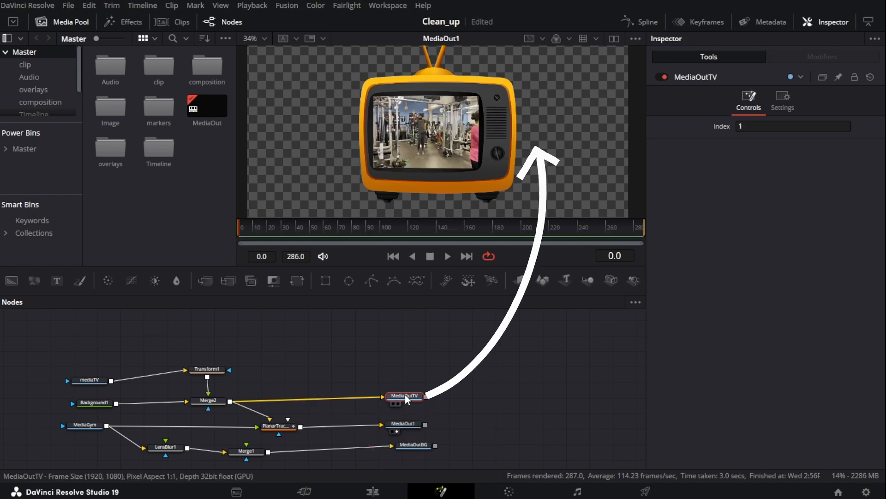
click(408, 427)
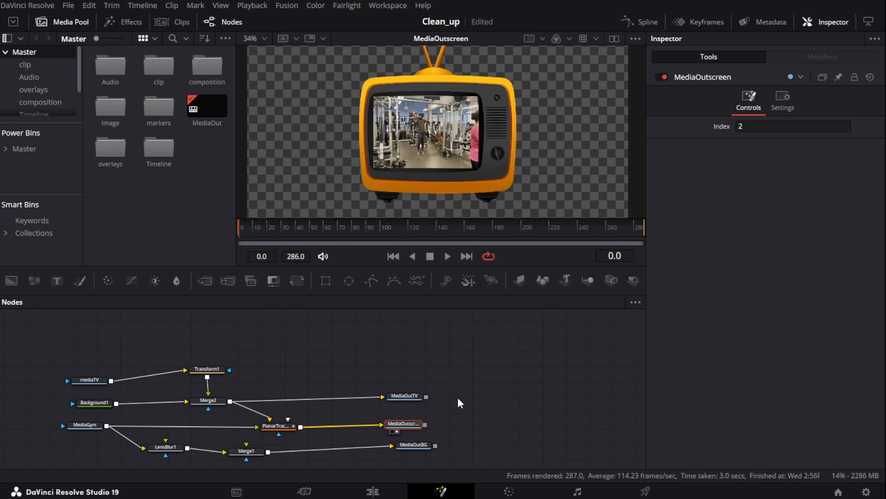
click(288, 429)
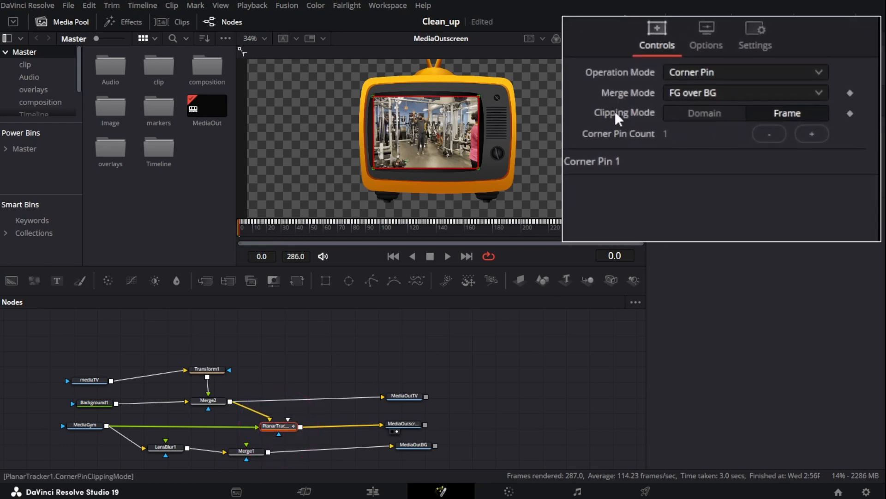
Set the Planar Tracker's merge mode to FG only
click(705, 110)
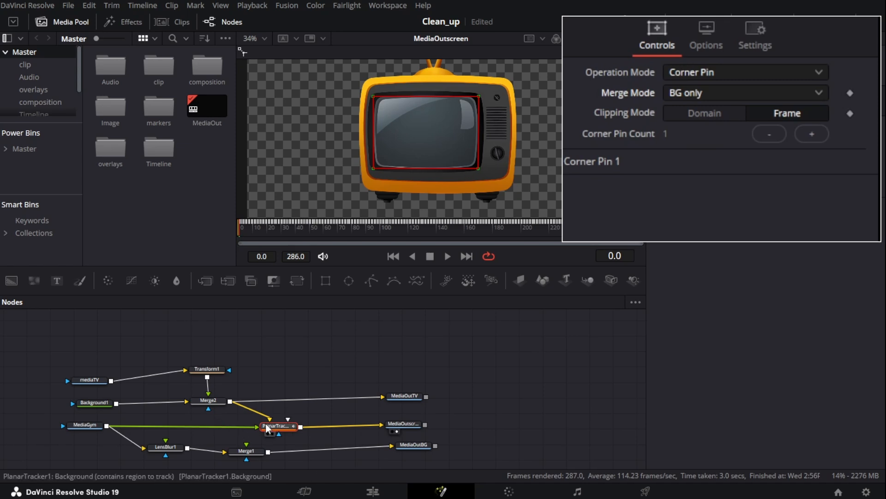
click(704, 92)
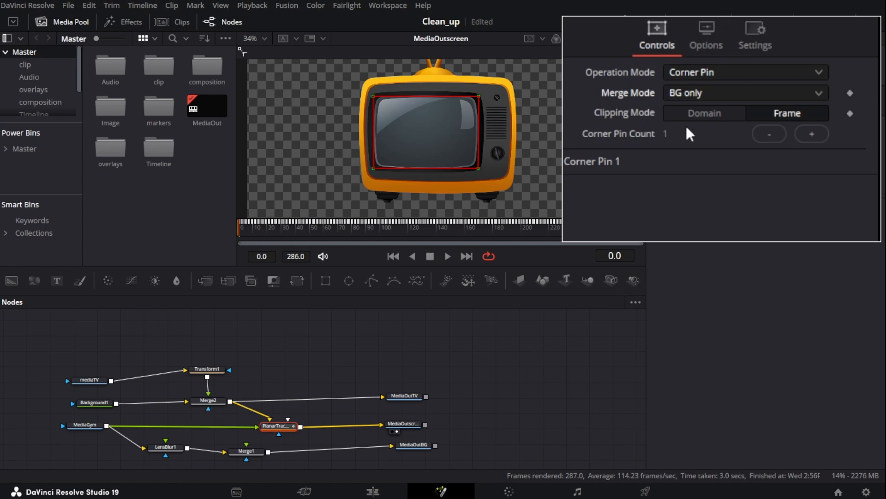
click(686, 126)
click(725, 89)
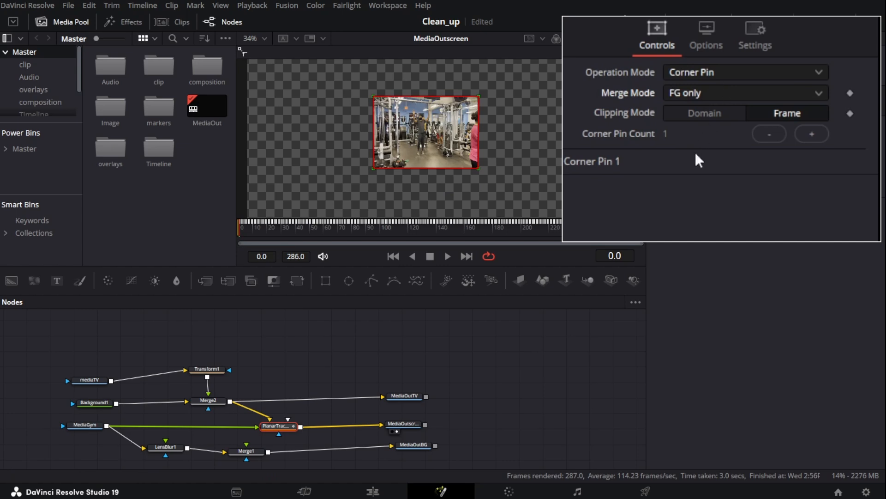
click(696, 151)
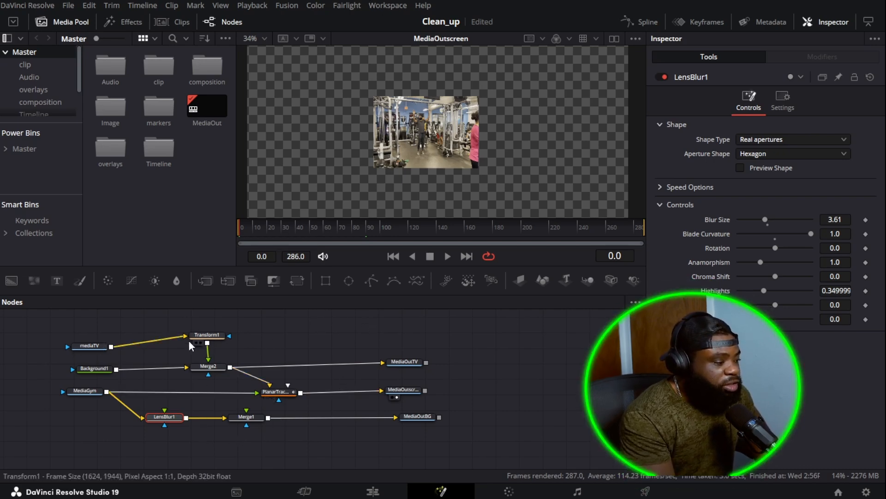
Add a Matte Control node below the tree and feed it LensBlur1's output
click(164, 417)
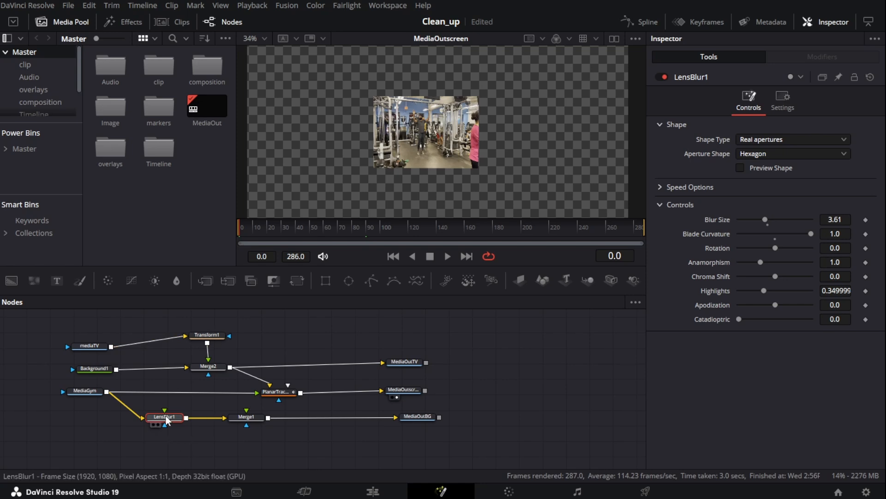
click(273, 282)
drag(276, 295, 182, 453)
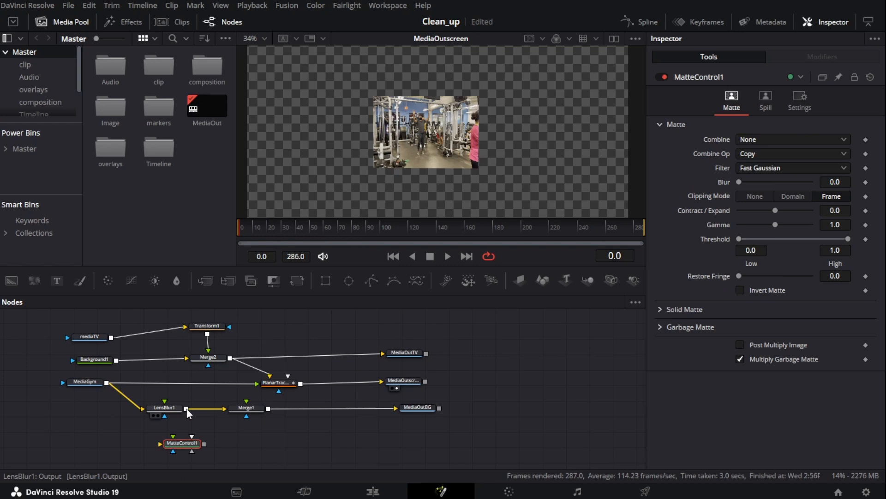
drag(186, 409, 204, 449)
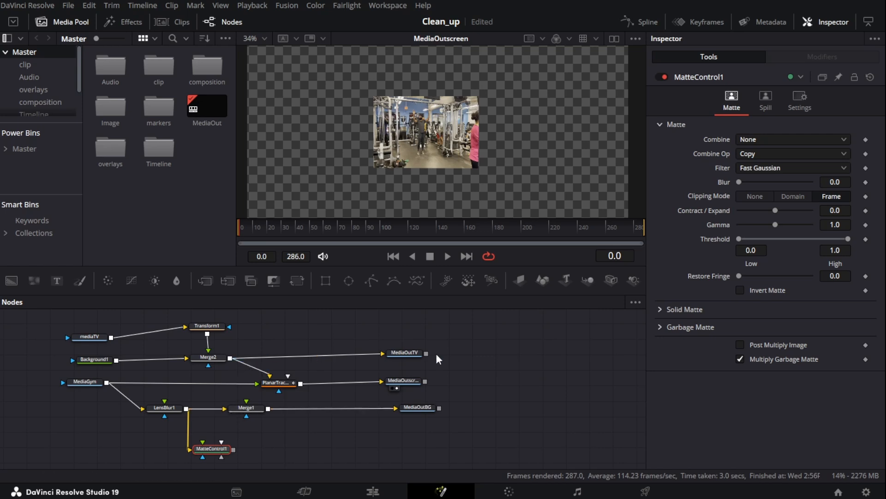
Connect Merge2's output to MatteControl1's garbage matte input and show MatteControl1 in the viewer
drag(230, 361, 218, 449)
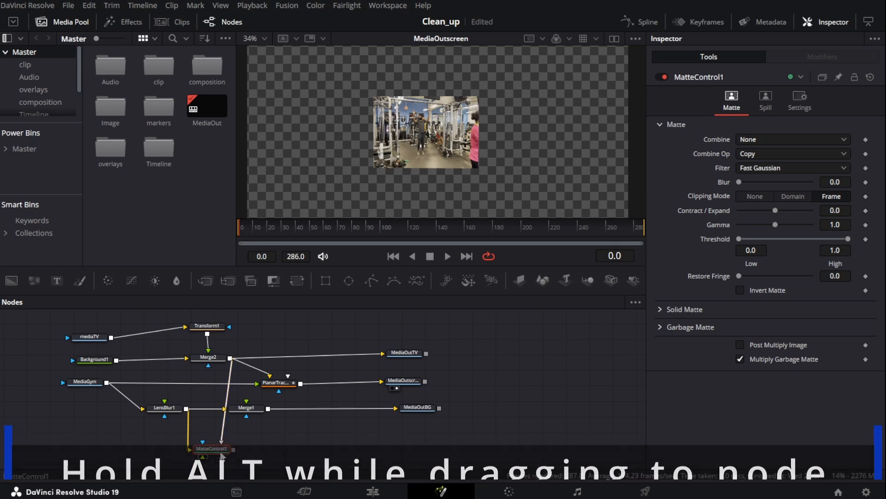
drag(218, 449, 439, 111)
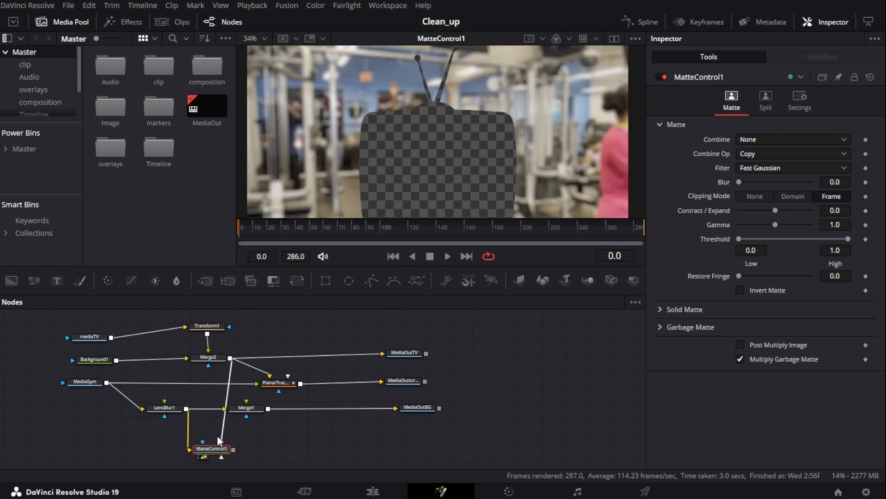
Add two pipe routers to route the Merge2-to-MatteControl1 connection around the node tree
alt+click(227, 381)
drag(227, 382, 532, 369)
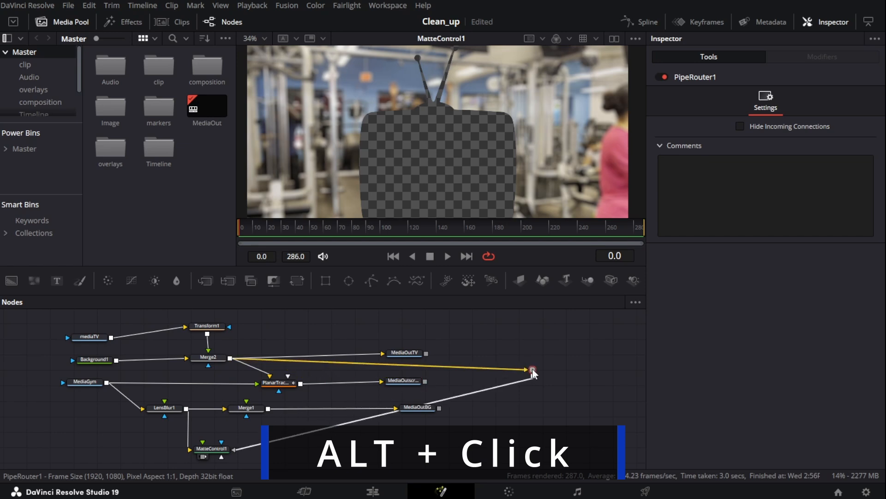
alt+click(352, 421)
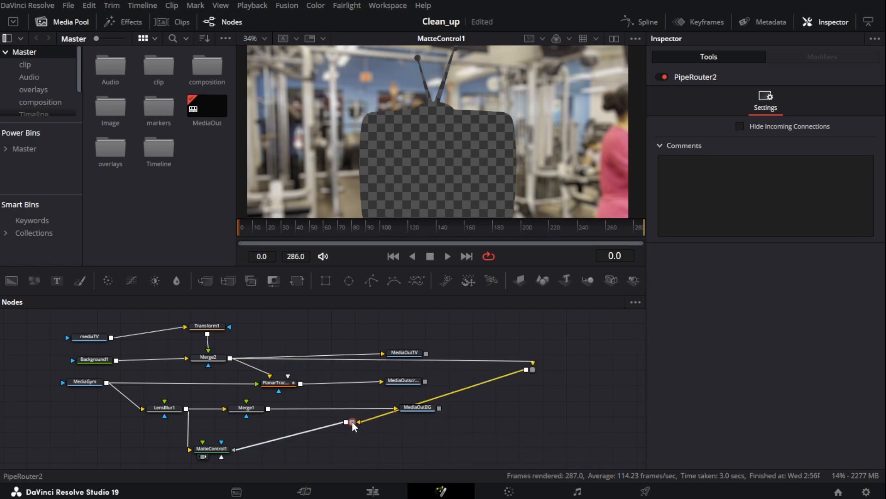
drag(352, 420, 536, 437)
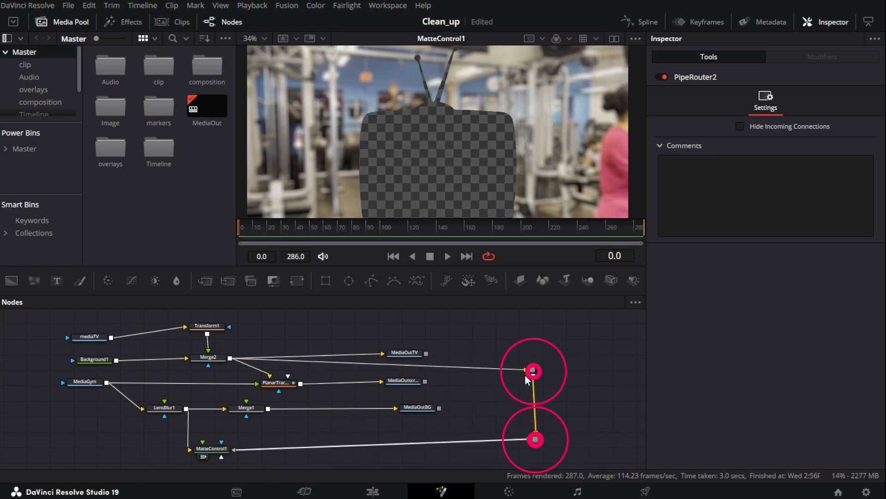
drag(532, 369, 539, 365)
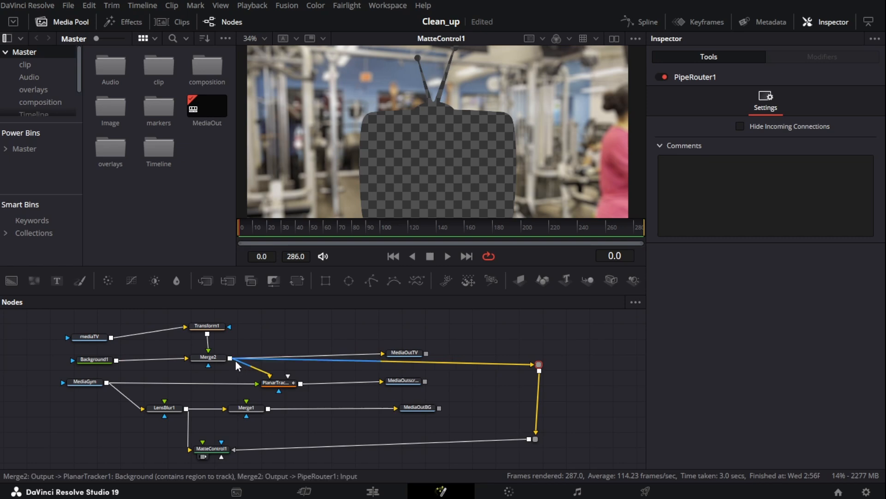
drag(233, 358, 233, 358)
scroll(228, 351, down, 3)
Add a Gaussian Blur after MatteControl1 and set its Strength to 0.52
click(215, 381)
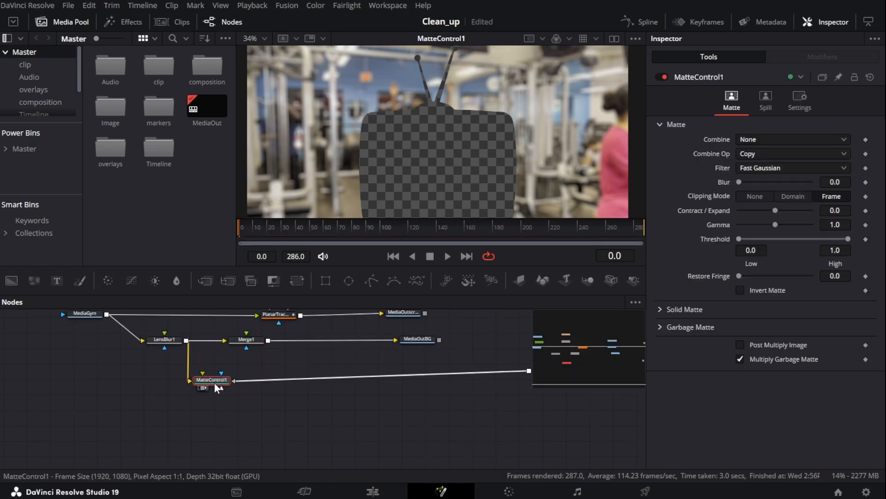
click(205, 388)
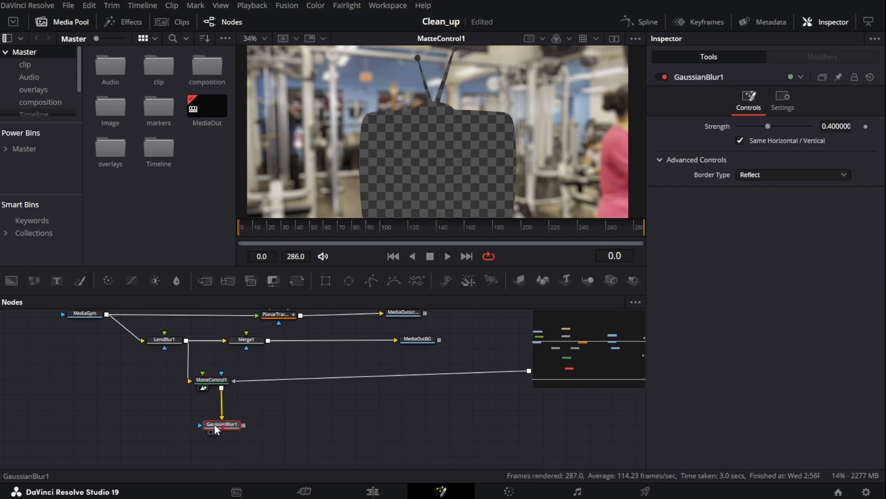
click(214, 424)
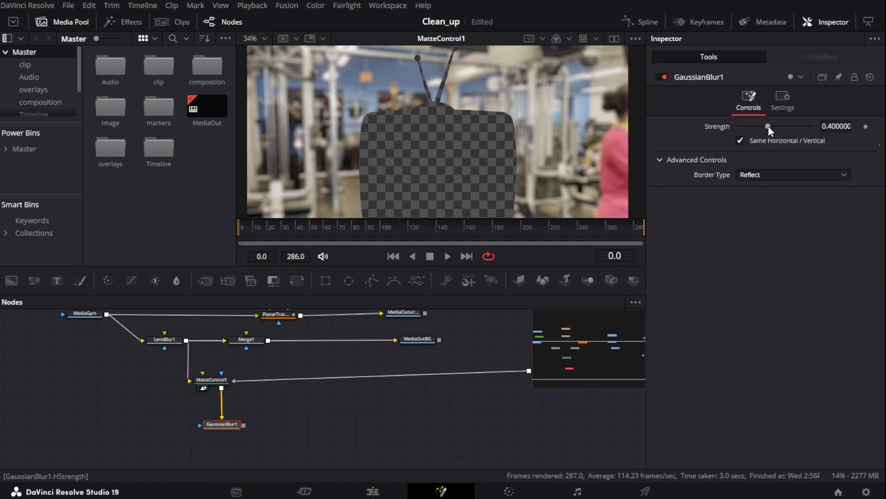
drag(768, 125, 776, 127)
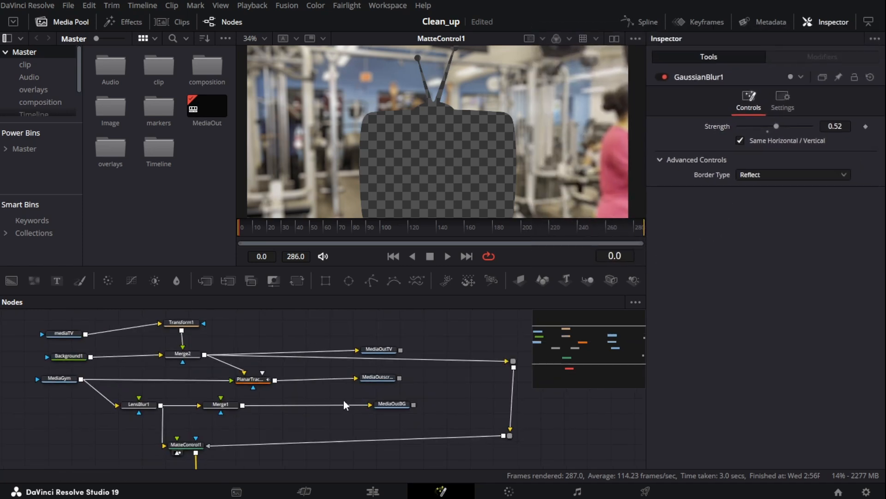
Add a second Matte Control node fed by GaussianBlur1
scroll(344, 400, down, 3)
scroll(207, 397, up, 2)
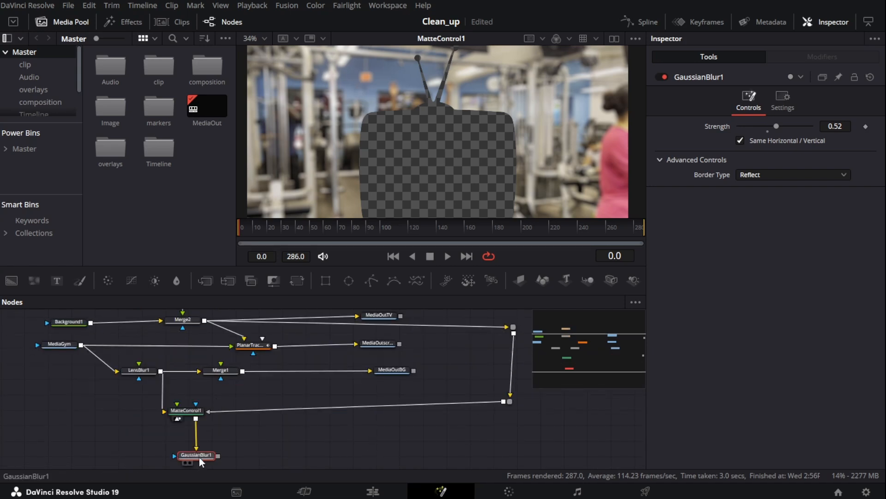
drag(273, 280, 268, 450)
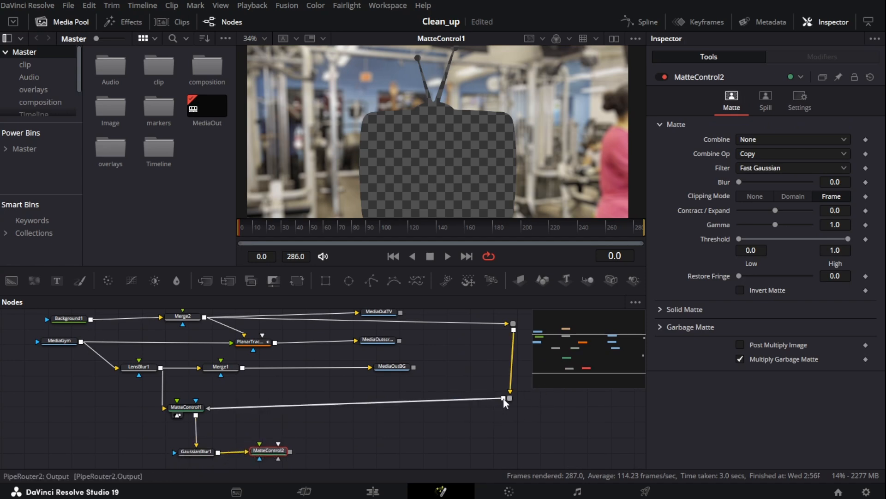
Connect the lower pipe router's output, carrying Merge2, into MatteControl2
scroll(241, 349, up, 2)
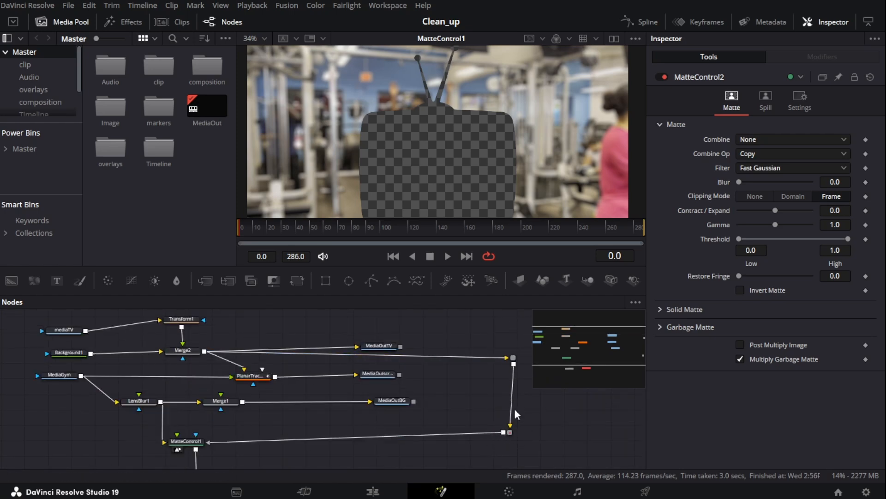
click(510, 424)
click(183, 349)
scroll(236, 370, down, 5)
scroll(255, 375, up, 4)
scroll(256, 375, down, 2)
click(504, 365)
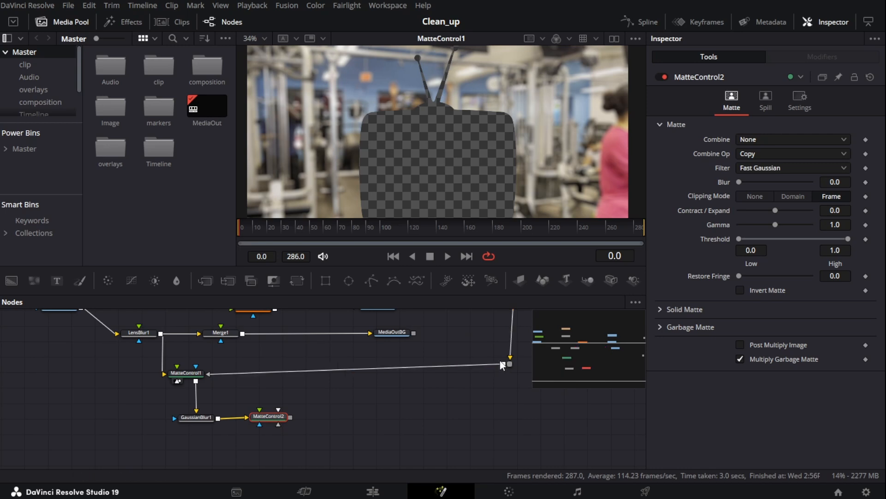
scroll(500, 362, up, 3)
scroll(385, 369, down, 3)
drag(503, 364, 275, 419)
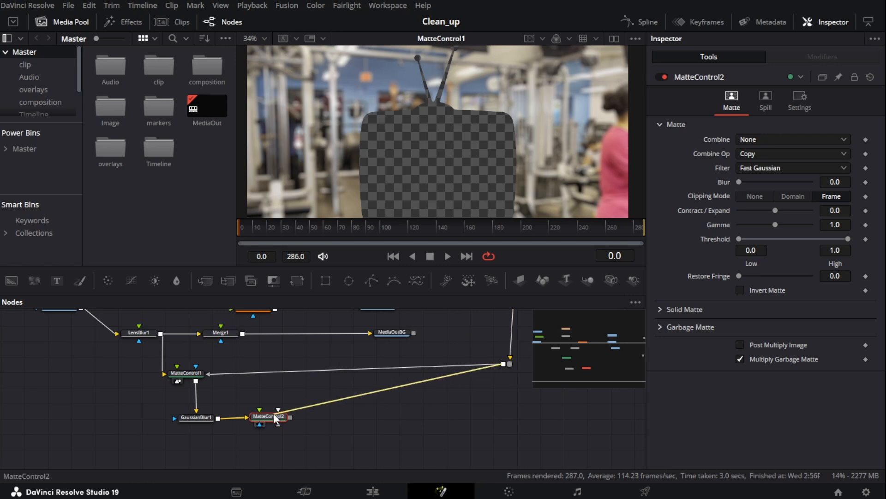
Show MatteControl2 in the viewer and enable Invert on its garbage matte
click(293, 447)
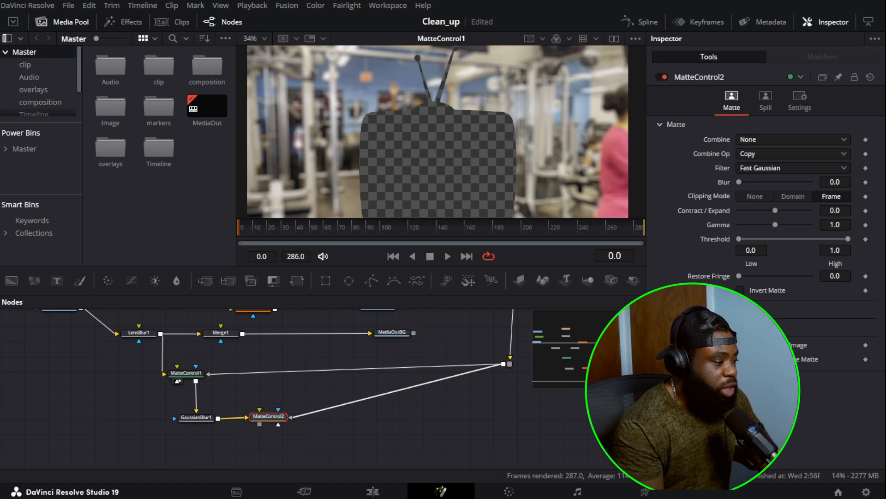
drag(262, 419, 418, 168)
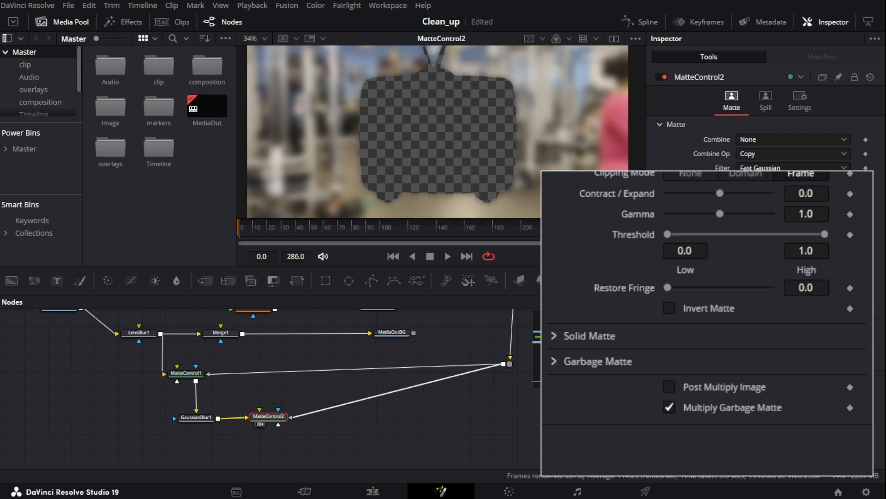
click(553, 362)
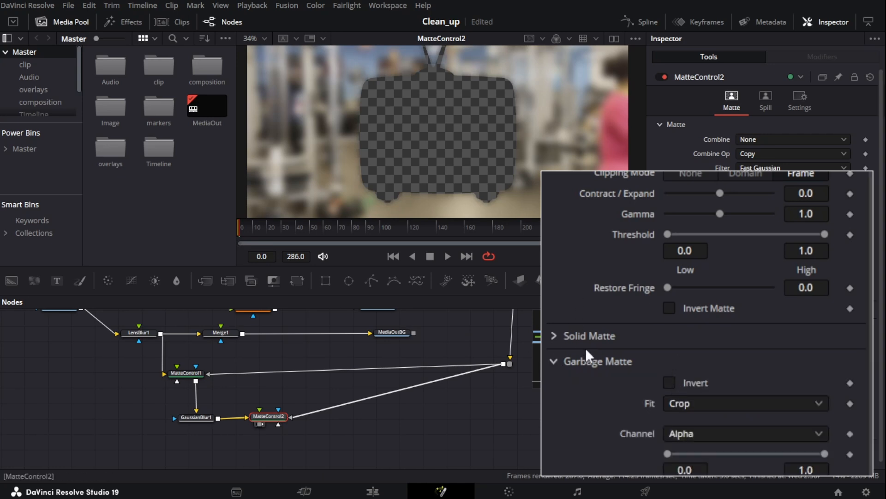
click(668, 384)
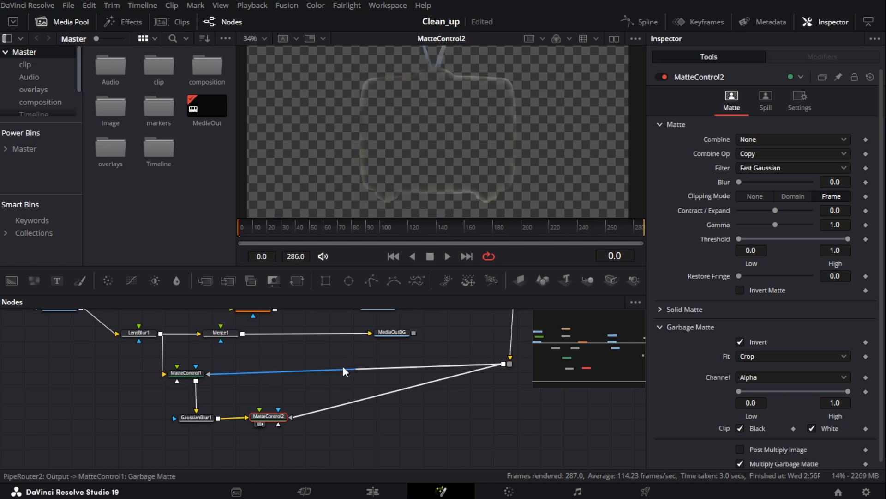
Set GaussianBlur1's Strength to 0.643
click(181, 417)
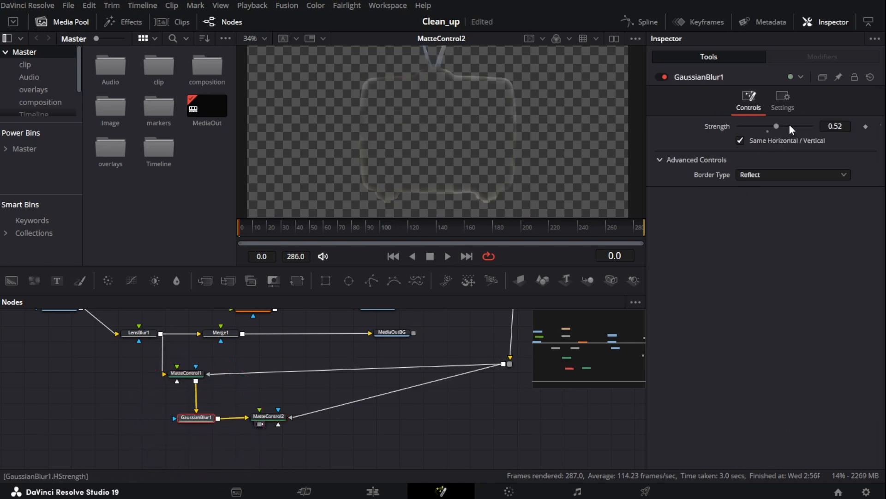
drag(820, 110, 877, 111)
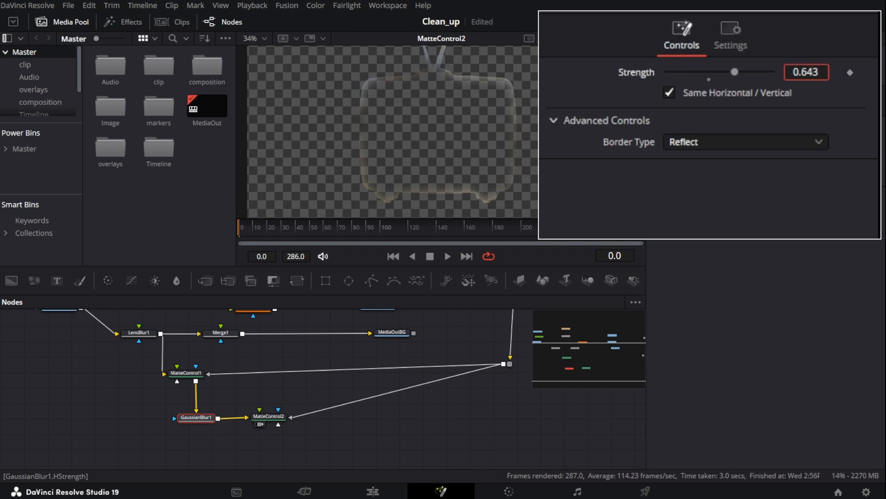
scroll(369, 194, up, 3)
scroll(425, 157, down, 3)
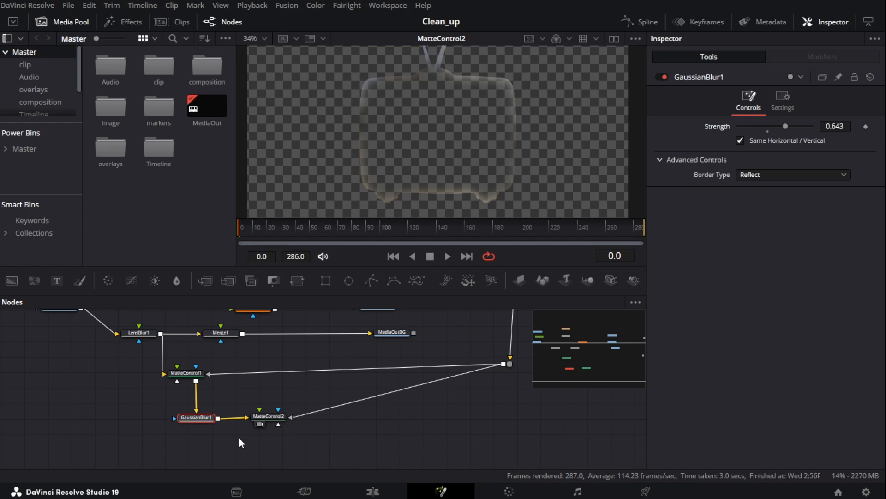
Add a Media Out node named MediaOutlightwrap after MatteControl2
click(270, 418)
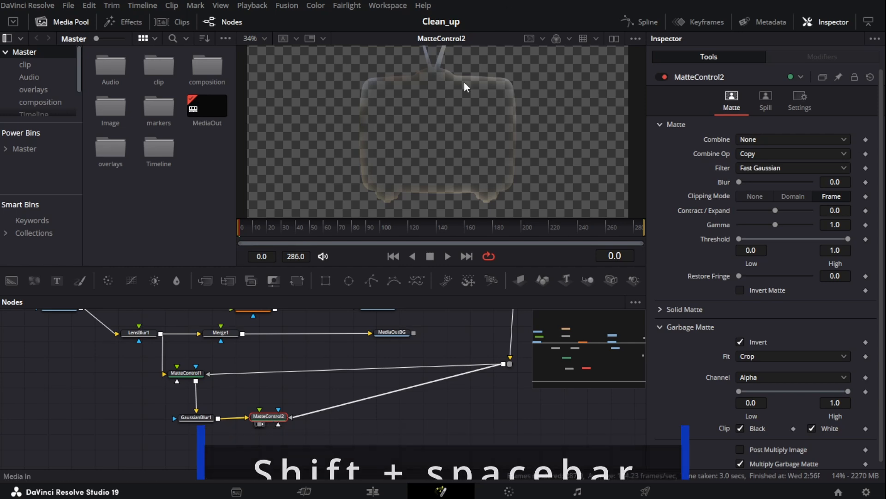
click(544, 351)
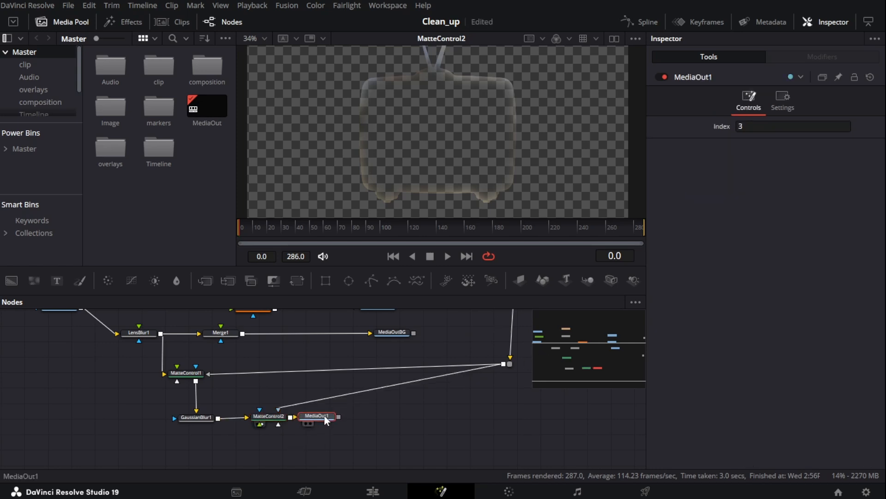
drag(324, 414, 409, 415)
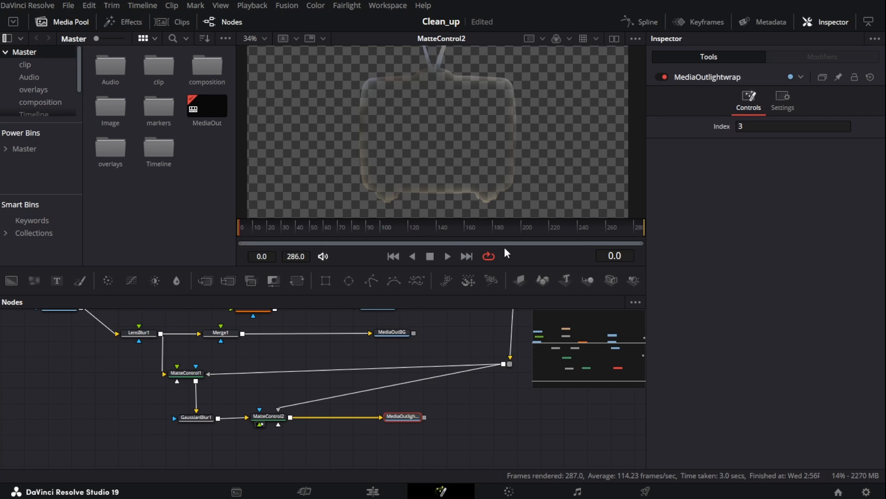
Select MediaOutscreen and switch to the Edit page
scroll(423, 396, up, 3)
click(392, 340)
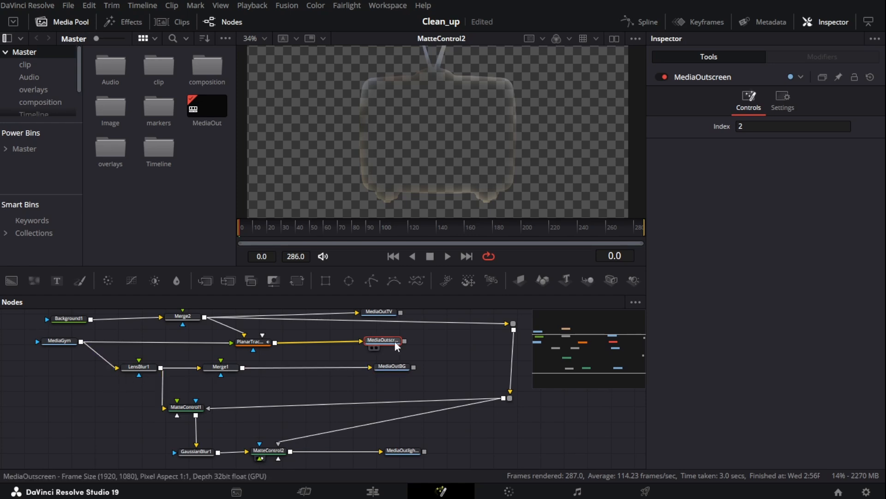
scroll(351, 338, up, 2)
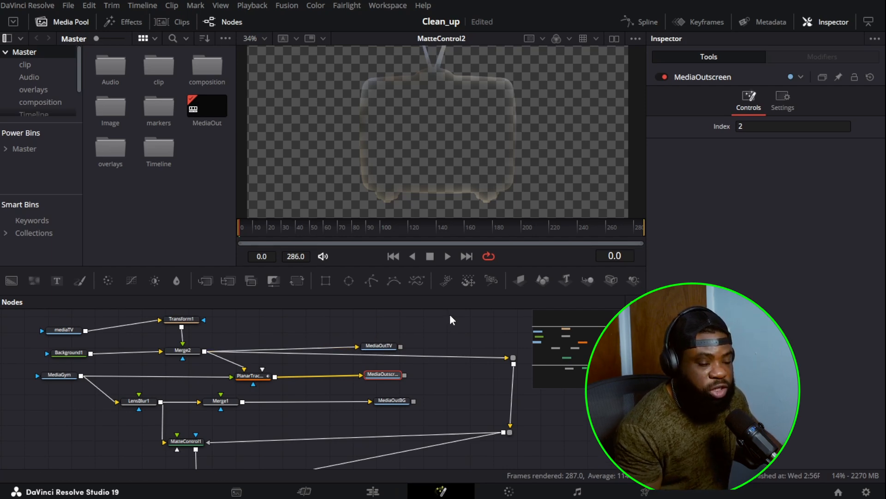
click(380, 493)
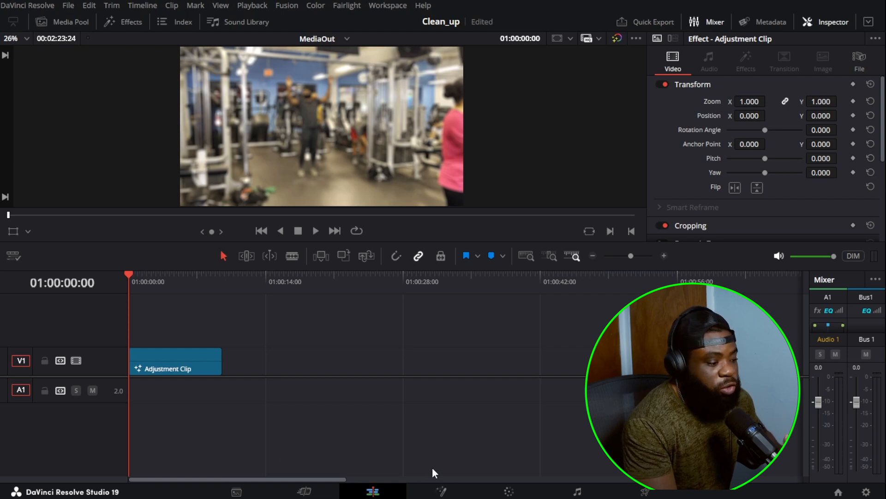
Switch to the Color page, hide the effects library, and add three extra source inputs to the node graph
click(442, 492)
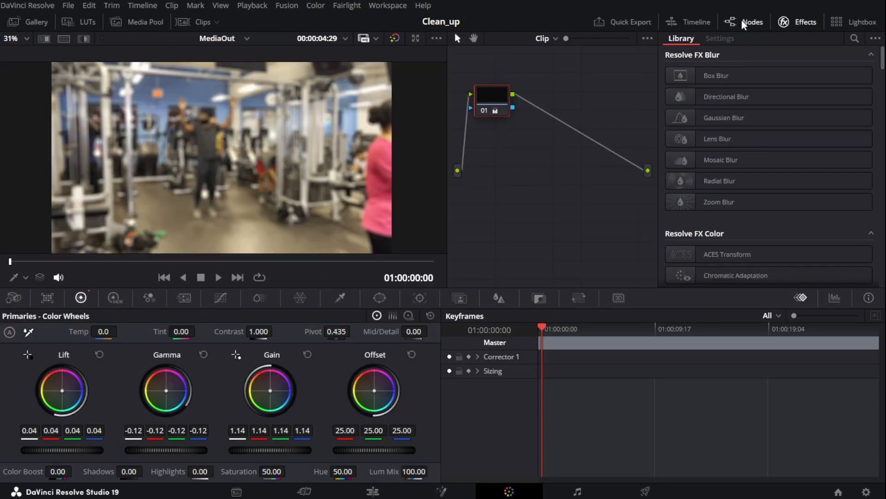
click(803, 24)
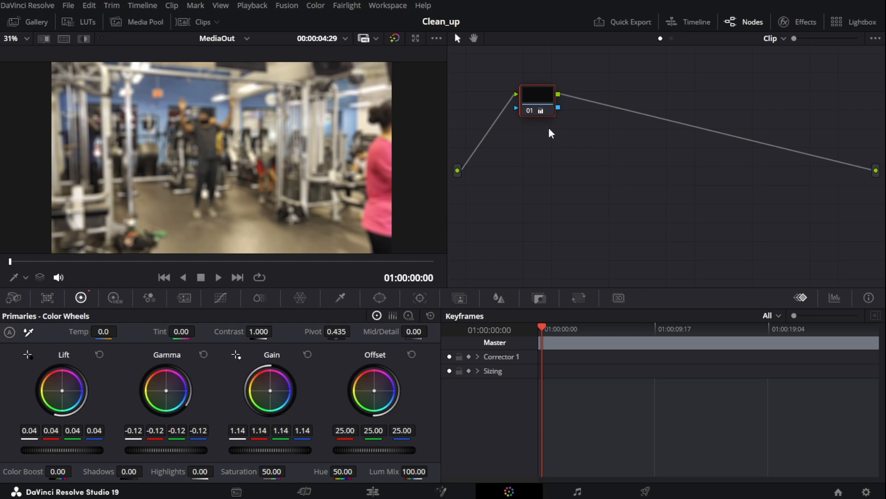
drag(544, 98, 544, 84)
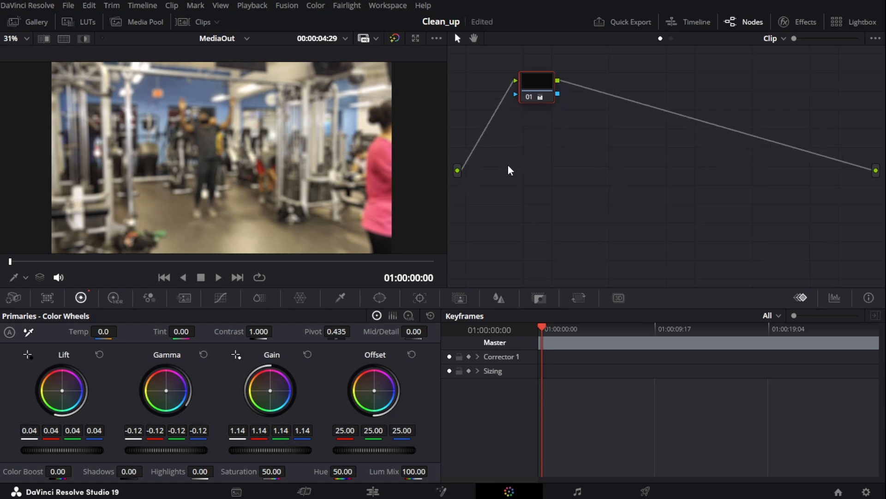
click(458, 171)
click(507, 236)
click(495, 256)
click(494, 273)
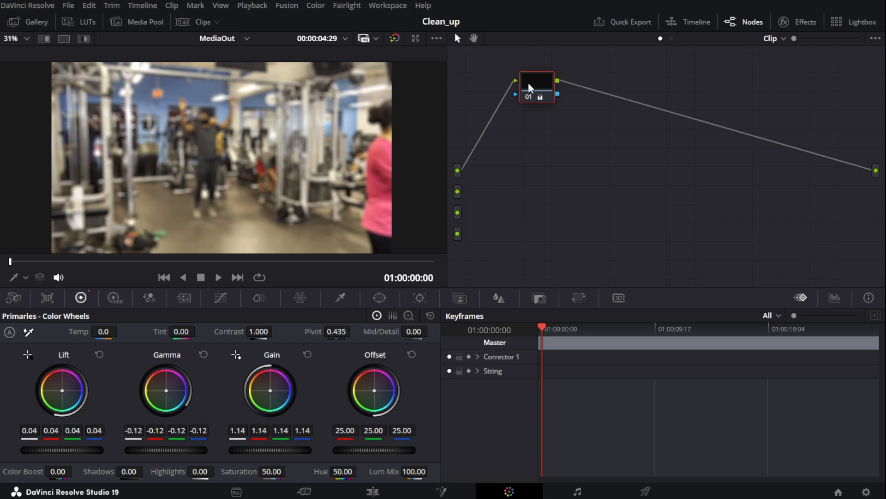
Label the existing corrector node BG
drag(527, 82, 521, 108)
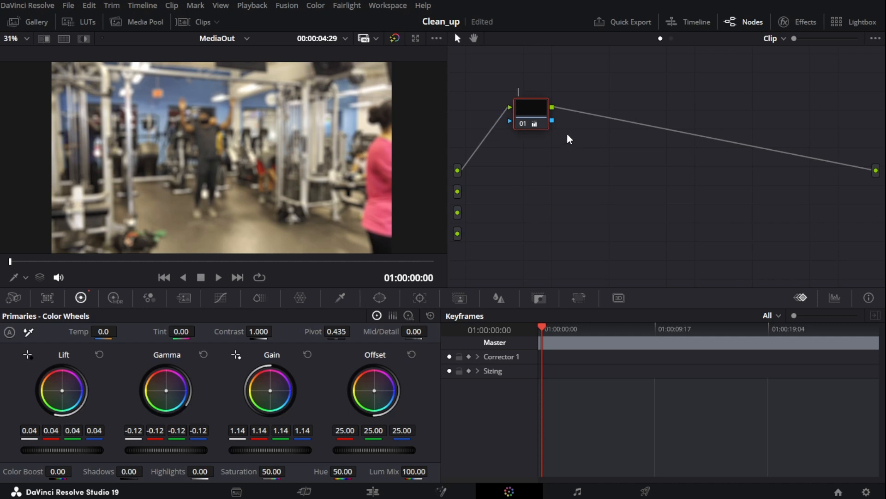
text(bb)
key(BackSpace)
key(BackSpace)
text(B)
key(Return)
text(G)
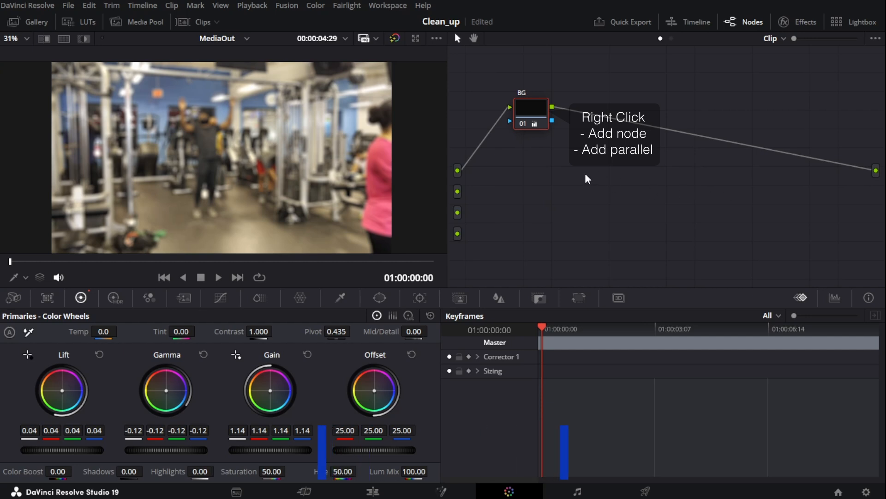
Add a parallel node fed by the second source, connecting both its image and key inputs
key(alt+p)
click(501, 160)
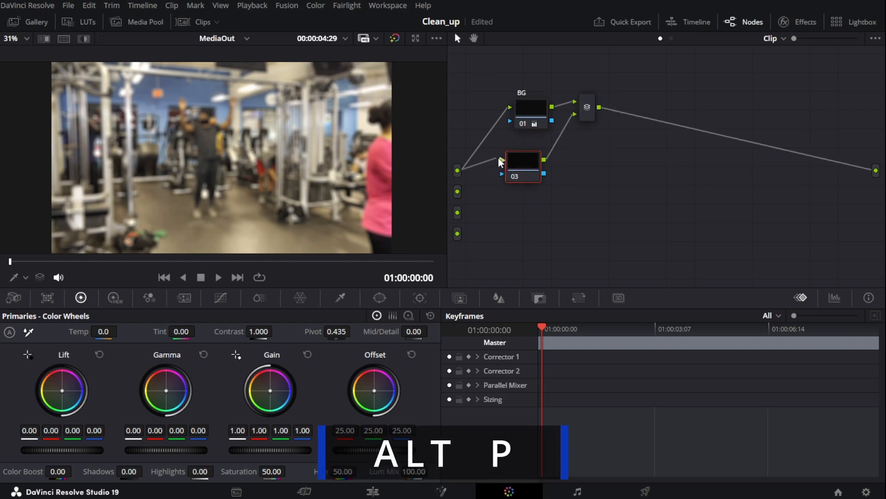
drag(457, 191, 502, 160)
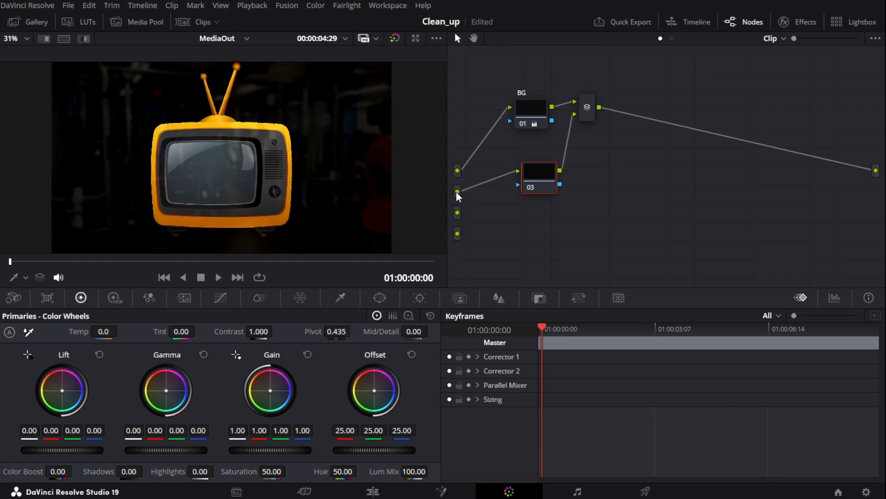
drag(458, 191, 519, 185)
Change the parallel mixer into a Layer Mixer
click(587, 111)
right_click(587, 111)
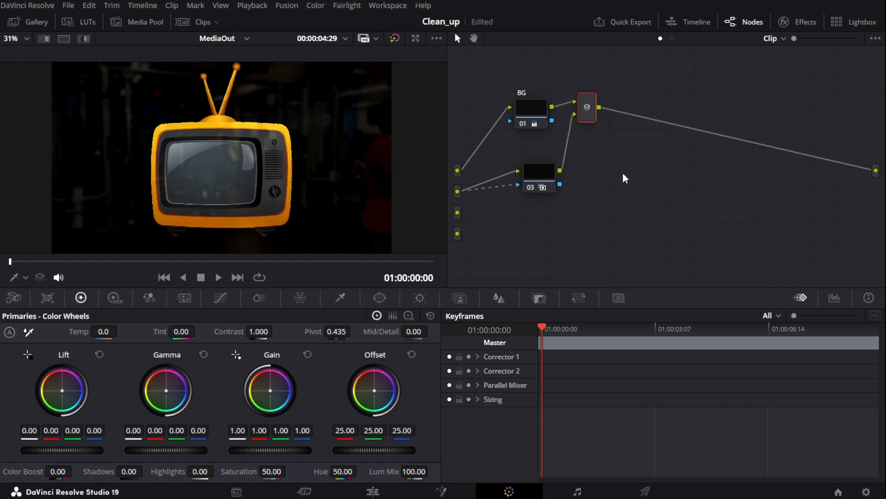
key(ctrl+z)
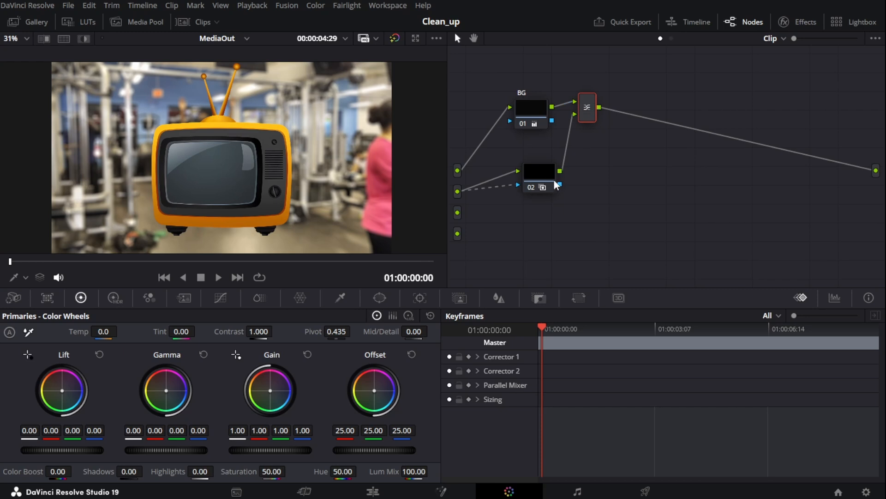
Label the second-source node TV
drag(552, 182, 538, 177)
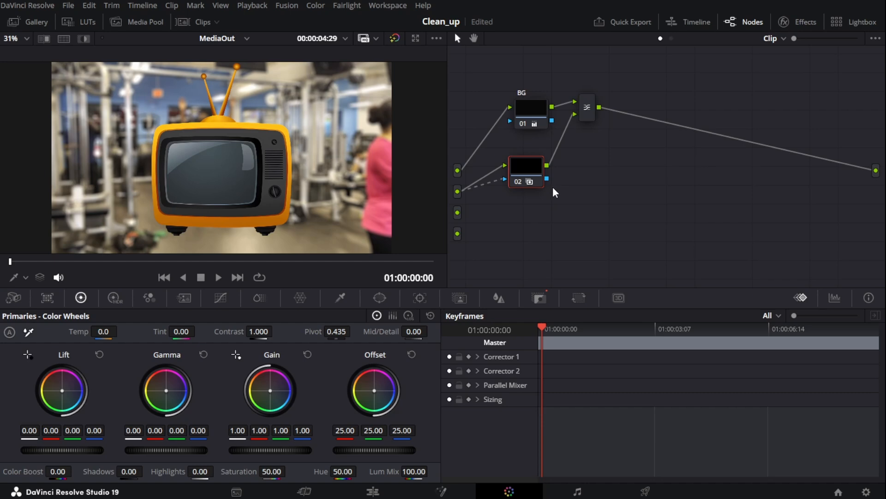
text(TV)
key(Return)
Add a serial node after the Layer Mixer
click(589, 107)
right_click(588, 108)
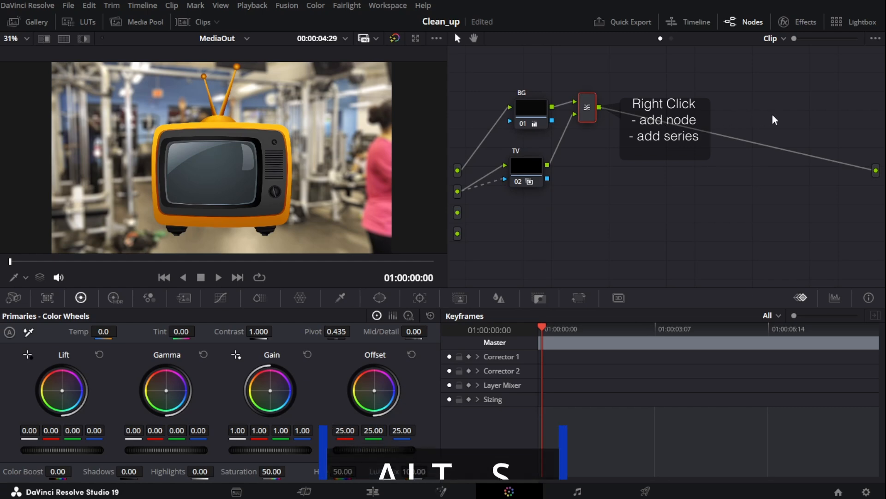
key(alt+s)
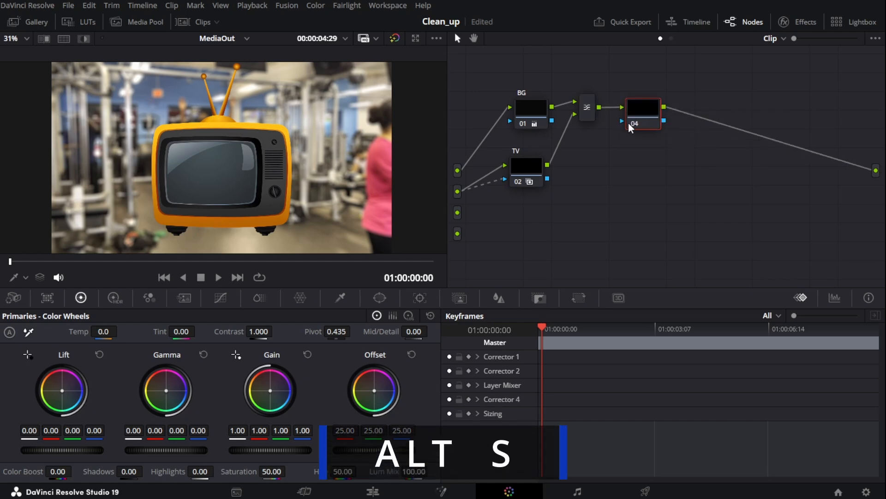
drag(639, 116, 641, 105)
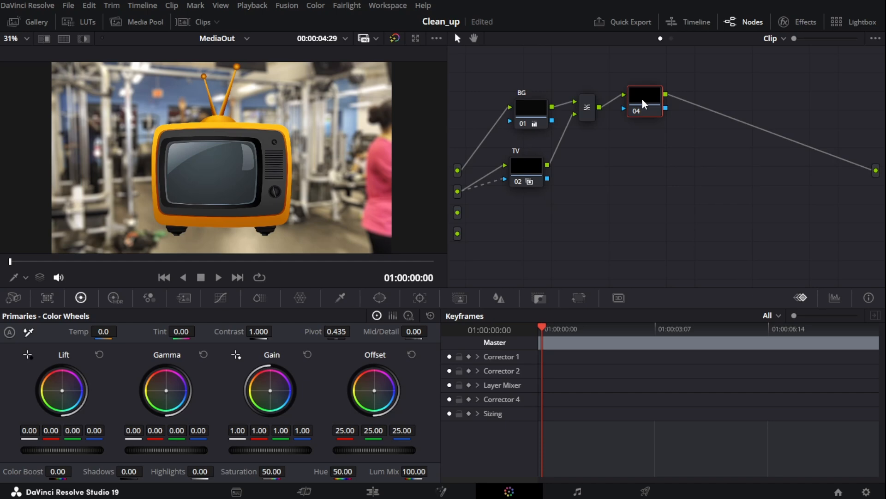
Add a parallel node fed by the third source, connecting both its image and key inputs
key(alt+p)
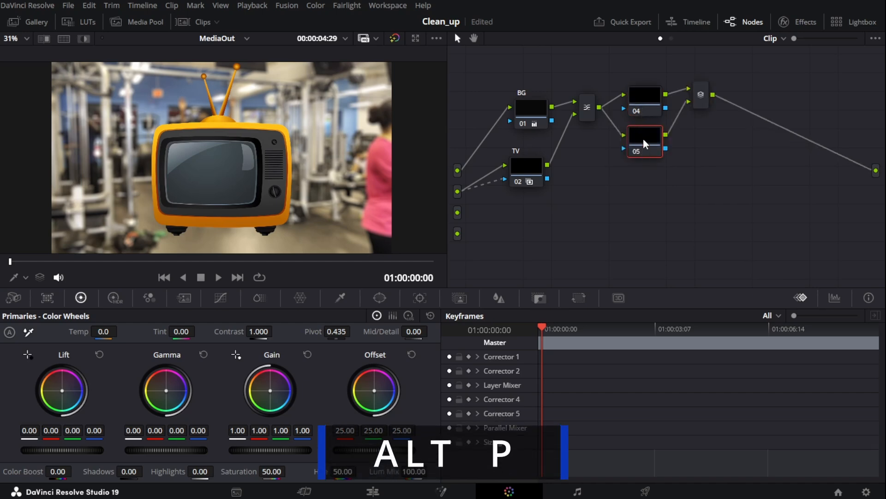
drag(643, 135, 649, 167)
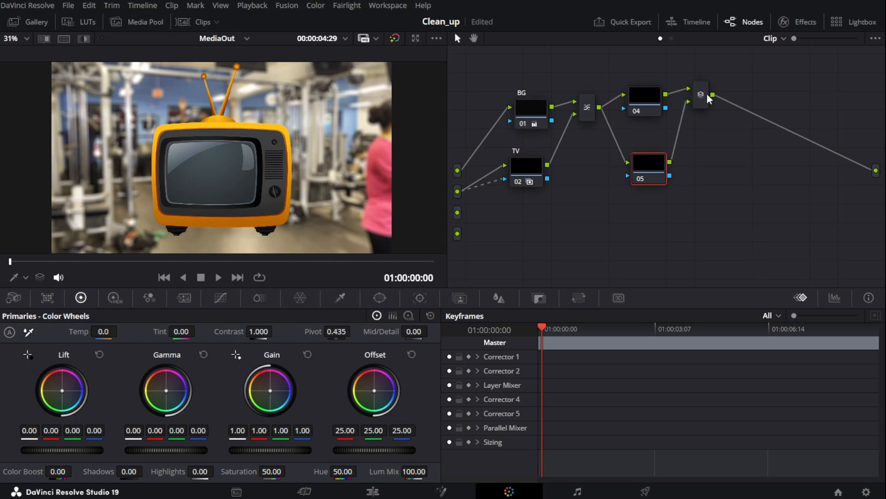
drag(627, 160, 593, 101)
drag(458, 212, 635, 160)
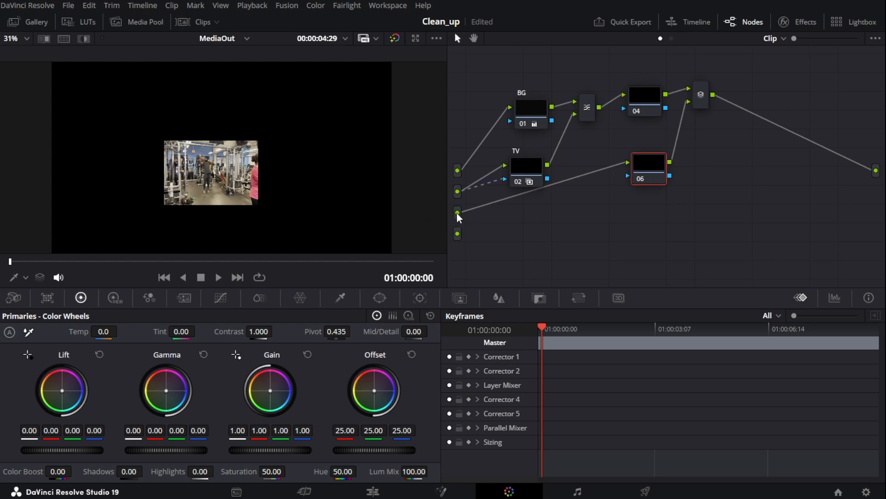
drag(458, 212, 627, 175)
Convert the second mixer into a Layer Mixer and tidy the node positions
click(700, 97)
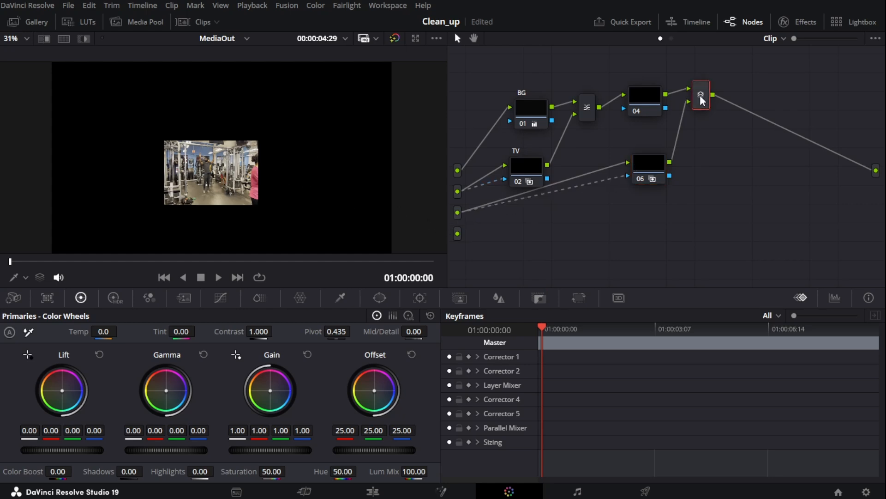
click(701, 94)
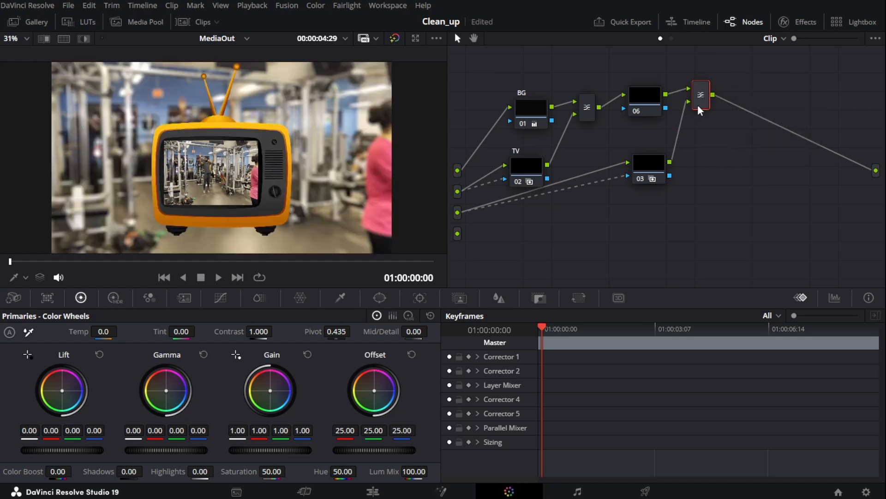
drag(641, 162, 637, 171)
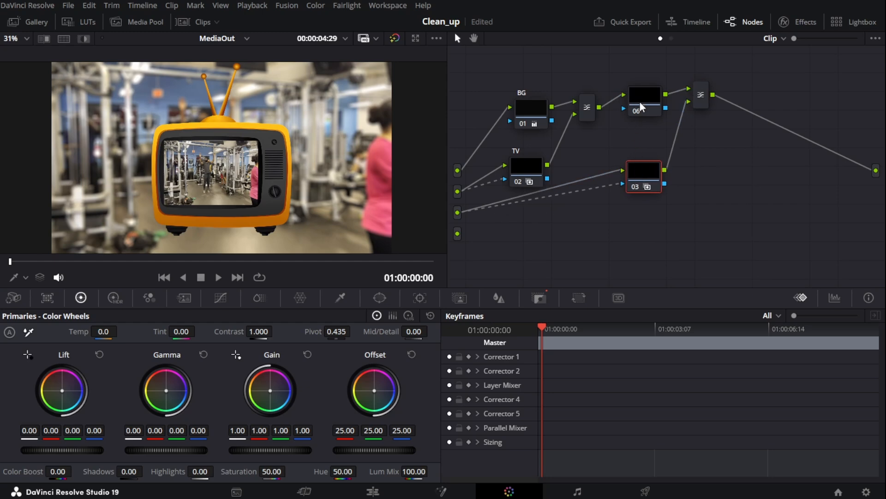
drag(641, 107, 637, 104)
click(701, 96)
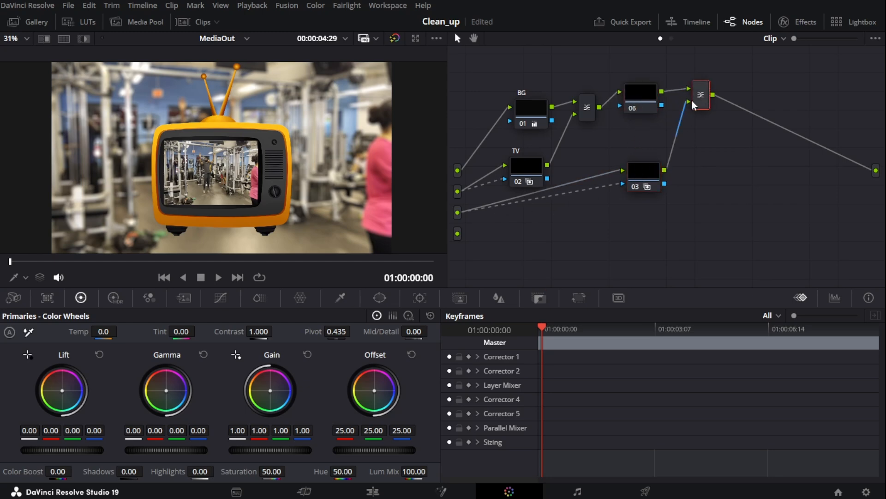
click(702, 96)
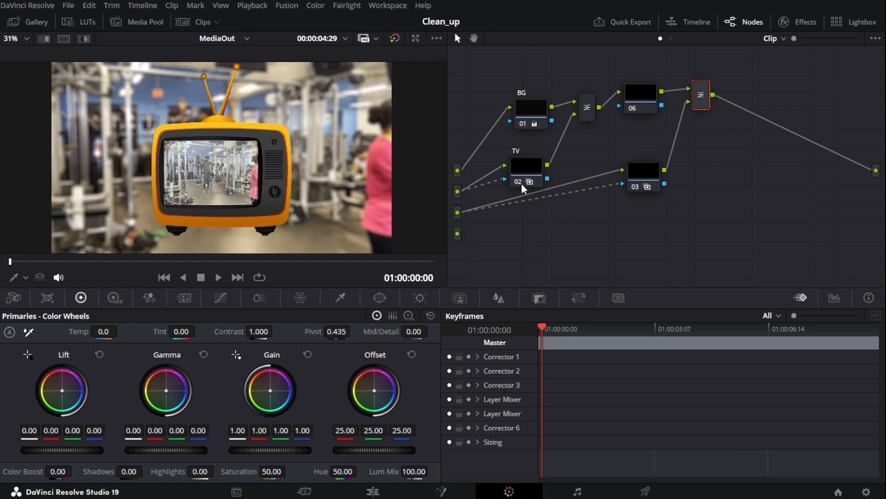
Add another parallel node fed by the fourth source with image and key inputs connected, and arrange the nodes
drag(526, 178, 538, 165)
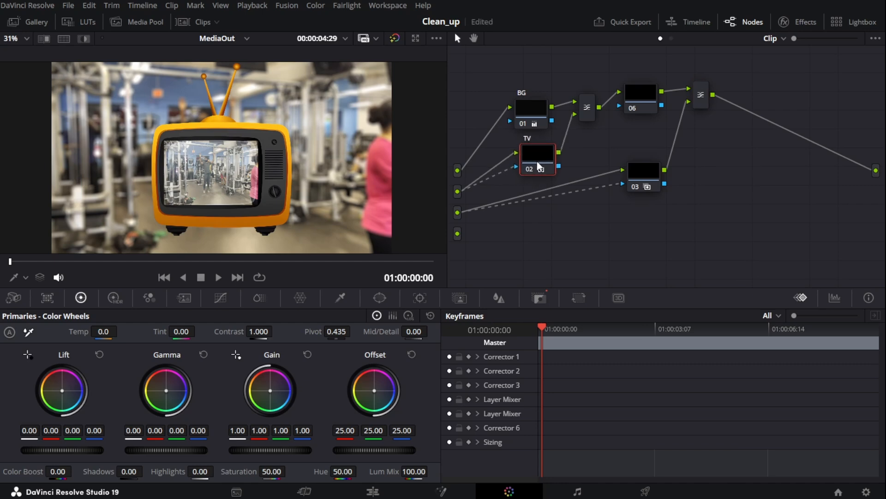
click(649, 111)
click(648, 178)
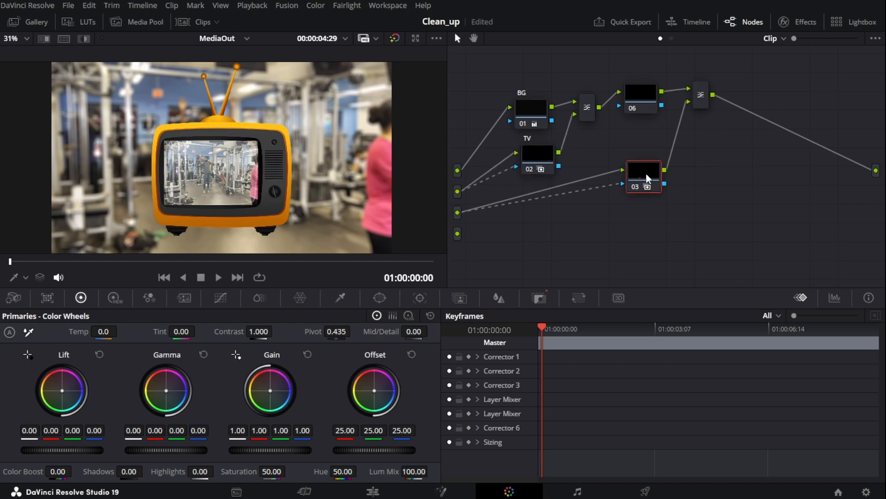
click(647, 178)
key(alt+p)
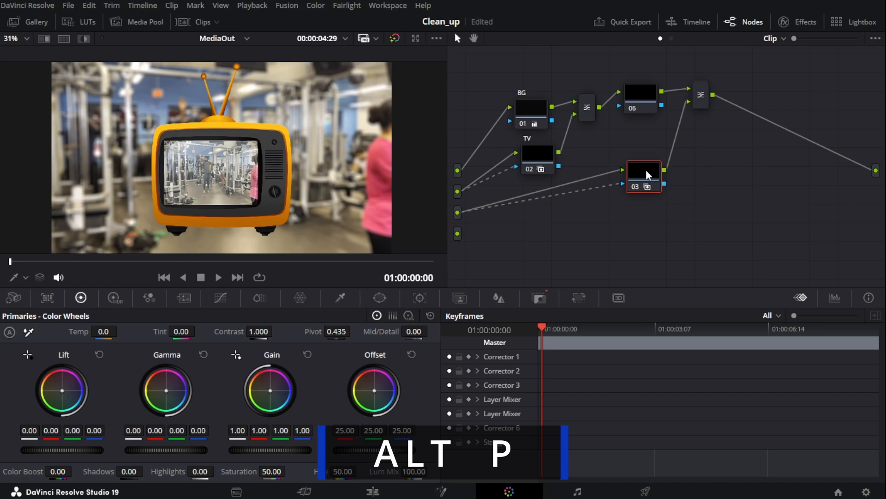
key(alt+p)
drag(622, 211, 452, 236)
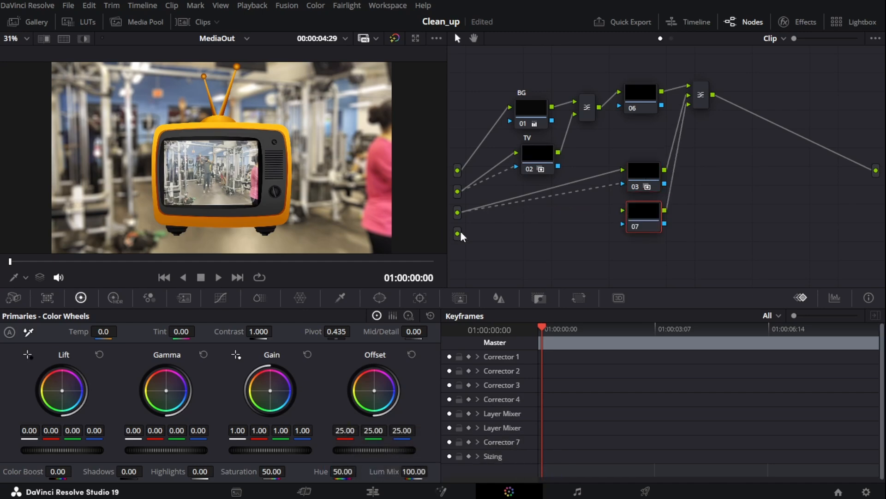
drag(457, 231, 624, 208)
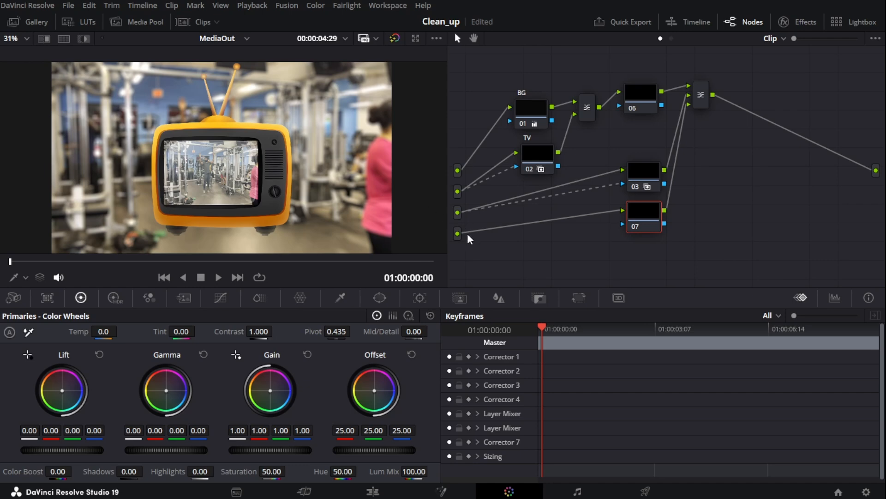
drag(458, 234, 622, 224)
drag(646, 182, 637, 165)
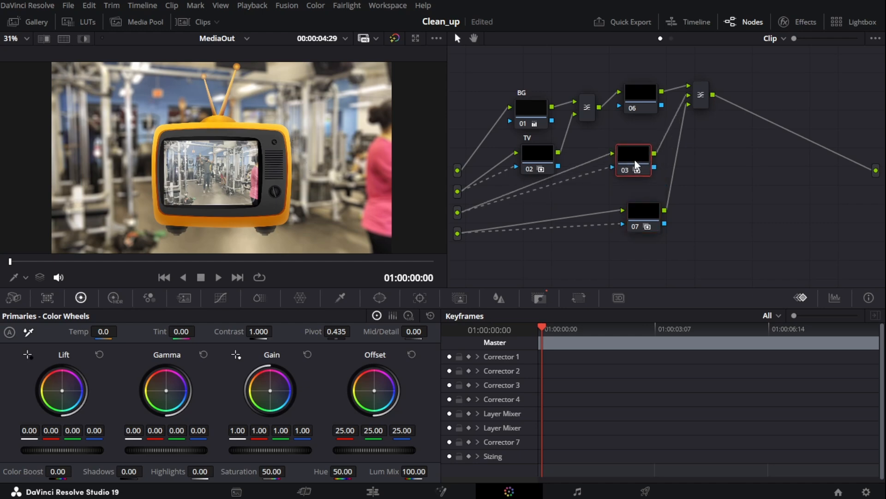
drag(643, 214, 637, 221)
Adjust the BG node's Gain and Lift wheels slightly
click(534, 119)
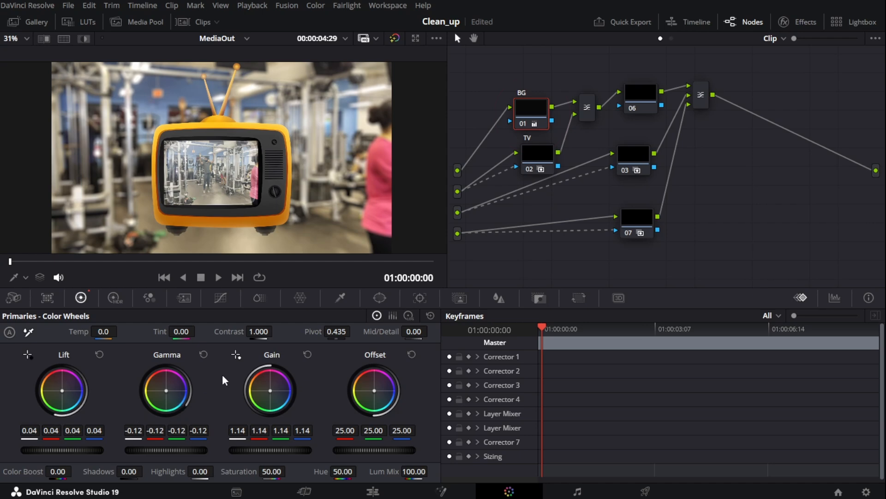
drag(249, 375, 233, 375)
mouse_move(270, 449)
mouse_down()
mouse_move(302, 450)
mouse_move(274, 449)
mouse_up()
drag(62, 449, 61, 450)
Set the TV node's Temp to 4000
click(533, 158)
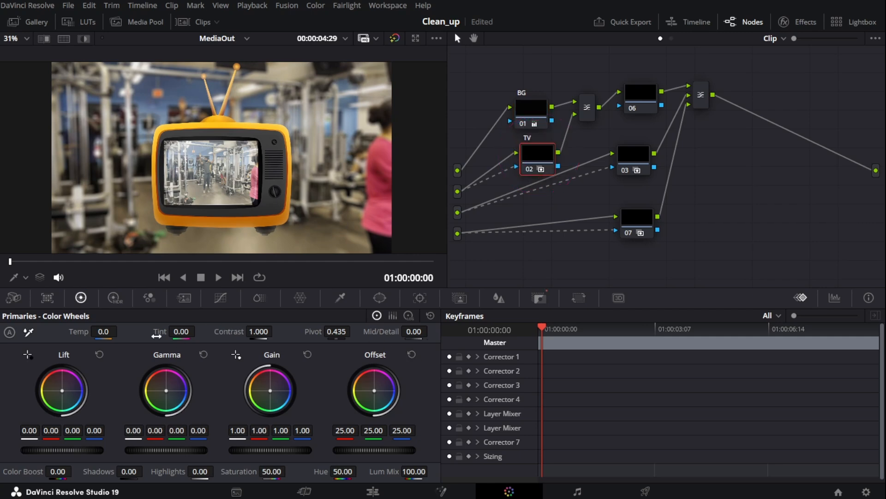
mouse_move(104, 333)
mouse_down()
mouse_move(121, 330)
mouse_move(108, 333)
mouse_move(111, 343)
mouse_up()
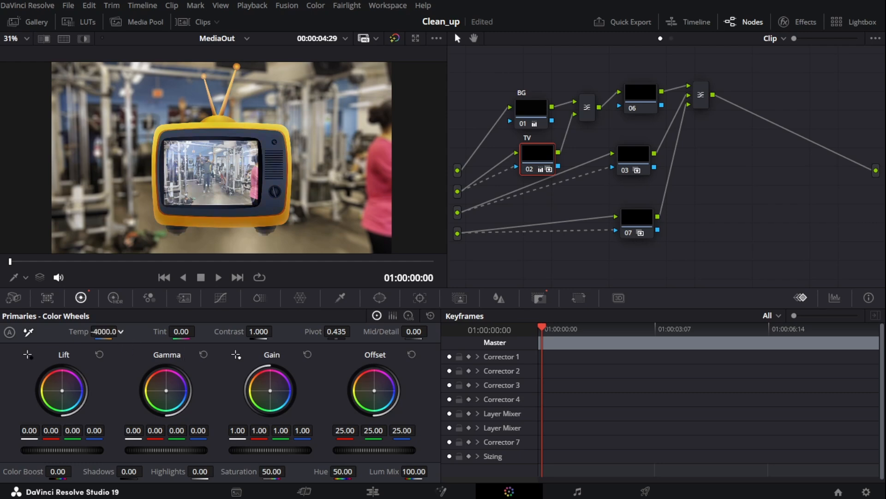
drag(121, 330, 123, 331)
Label the third-source node screen and the fourth-source node wrap
click(637, 160)
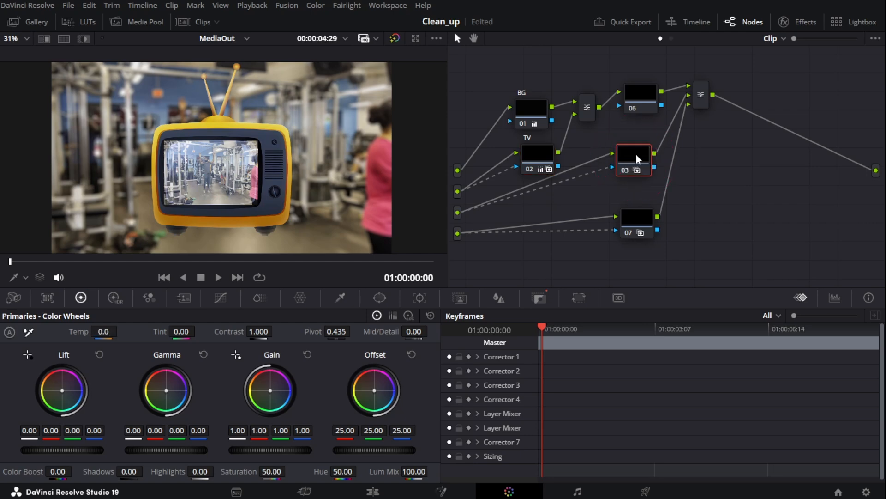
text(screen)
click(641, 214)
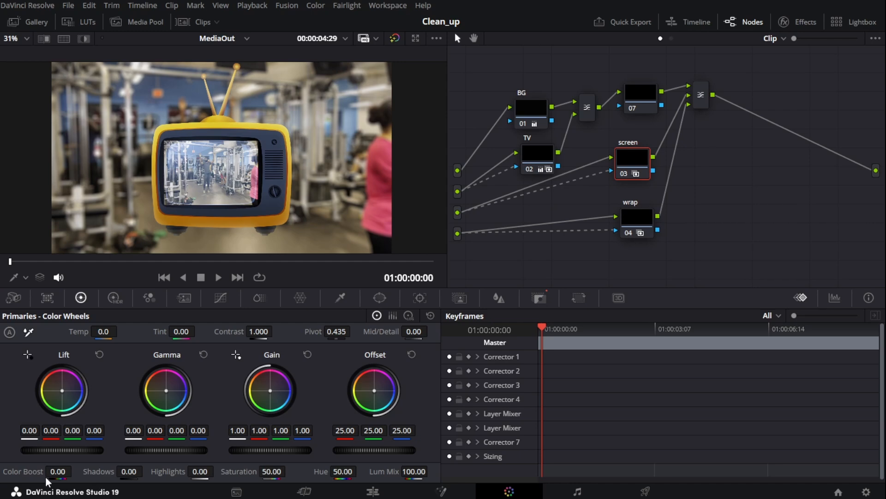
Set the screen node's Color Boost to 70.50
drag(46, 471, 75, 469)
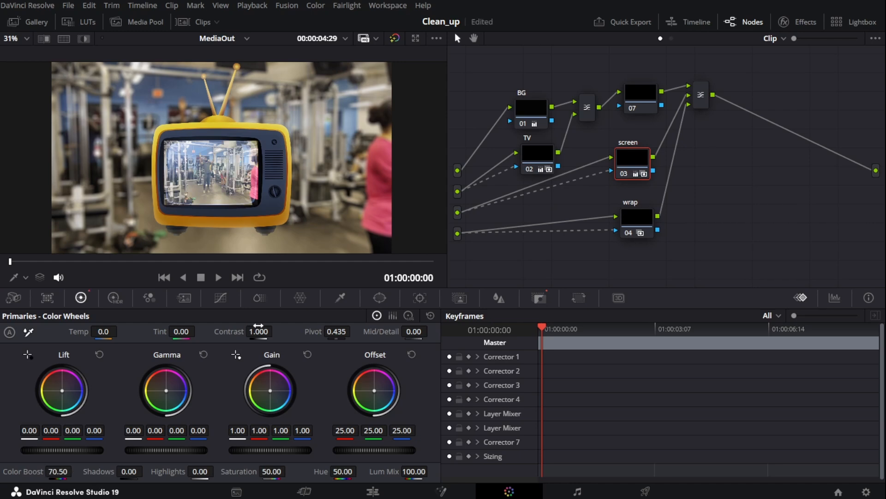
drag(276, 331, 276, 331)
Raise the wrap node's Gain to about 1.73, 1.61, 1.74 and 2.02
click(639, 220)
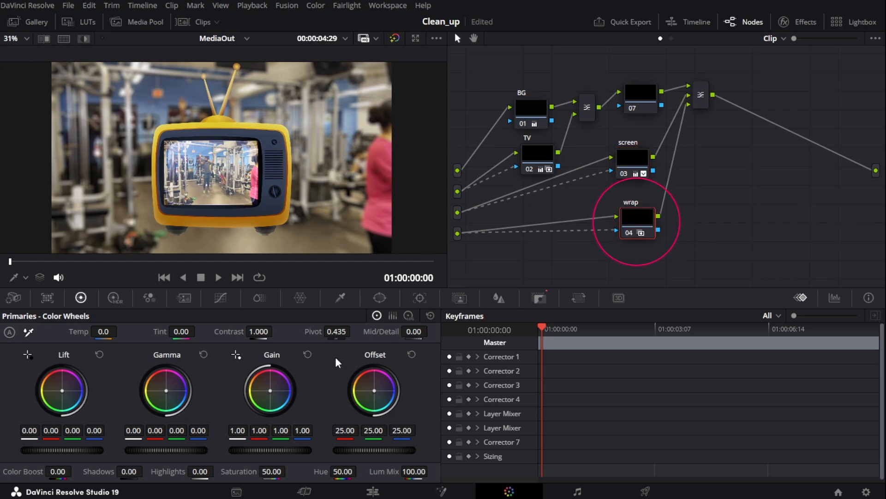
drag(270, 451, 229, 438)
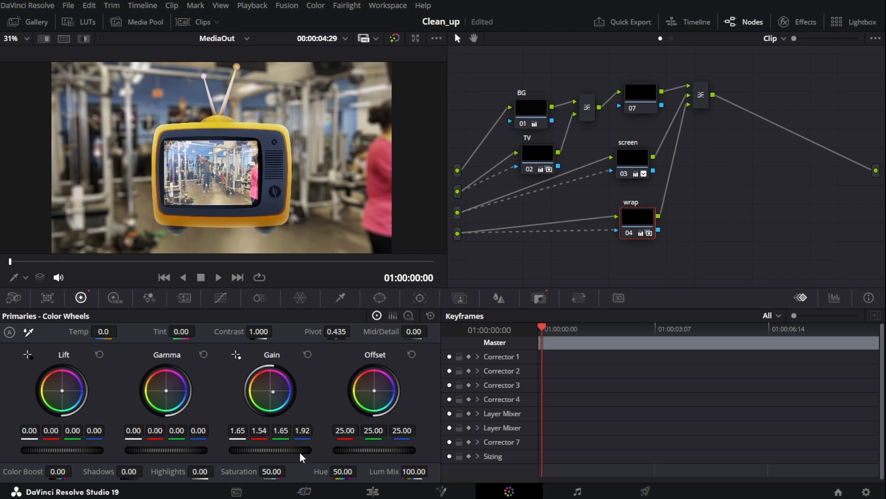
drag(293, 453, 273, 454)
scroll(216, 231, up, 3)
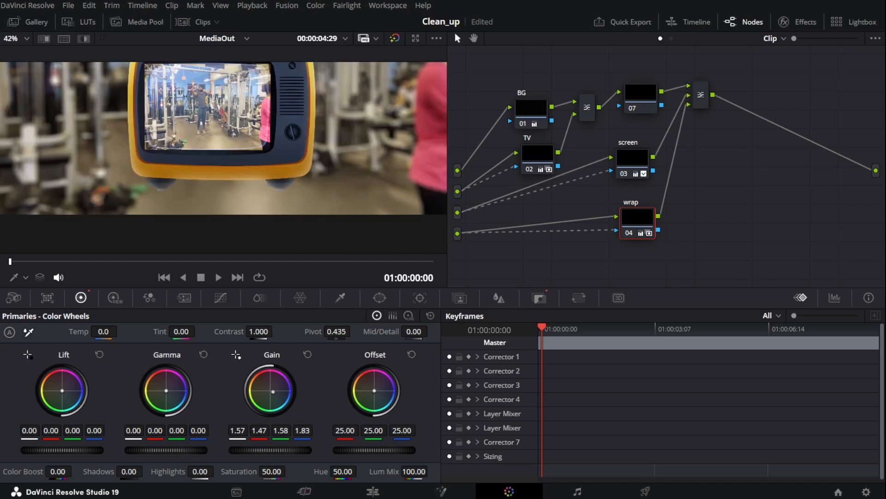
drag(270, 450, 291, 450)
scroll(237, 136, down, 2)
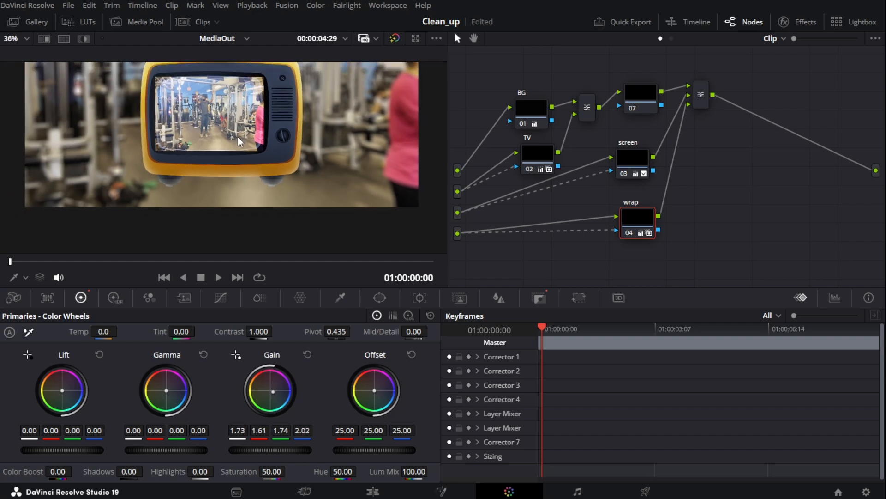